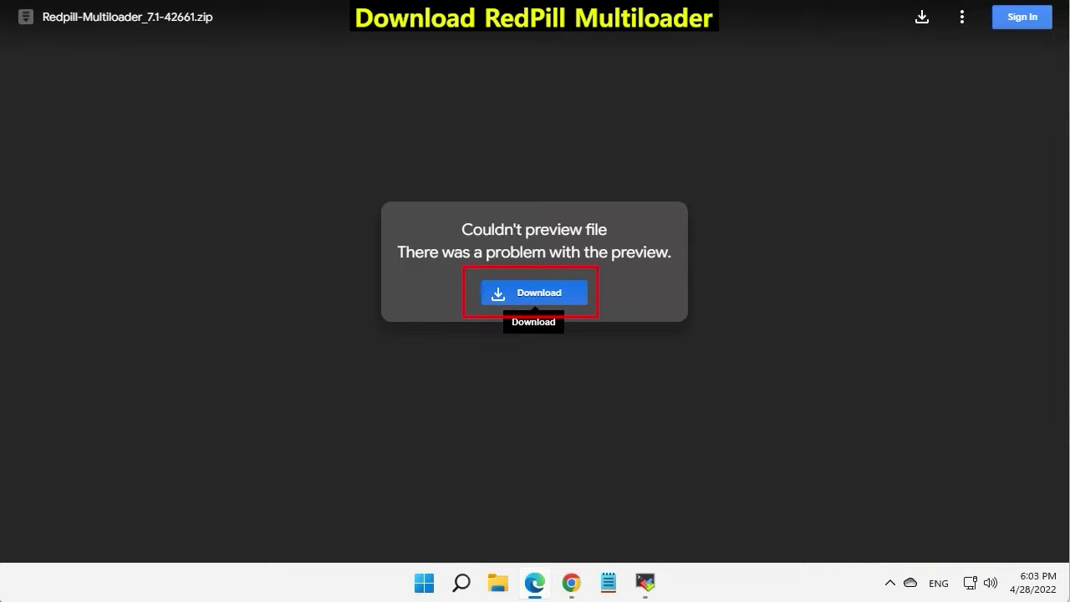
- Download Redpill-Multiloader_7.1-42661.zip from Google Drive despite the virus scan notice and save it in the desktop's Work folder
{"action": "left_click", "coordinate": [534, 292]}
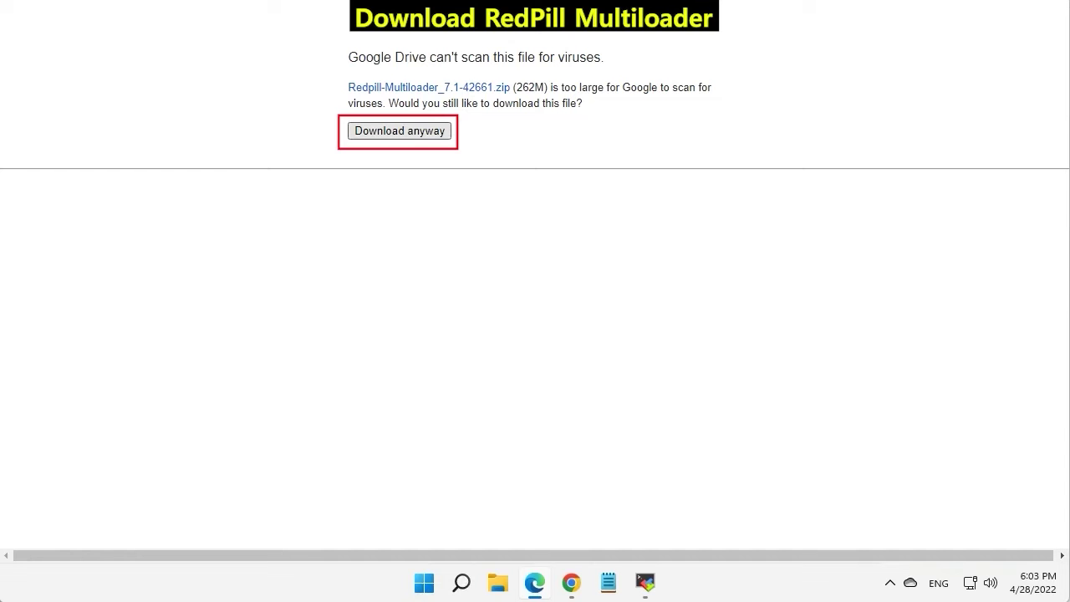
{"action": "left_click", "coordinate": [399, 130]}
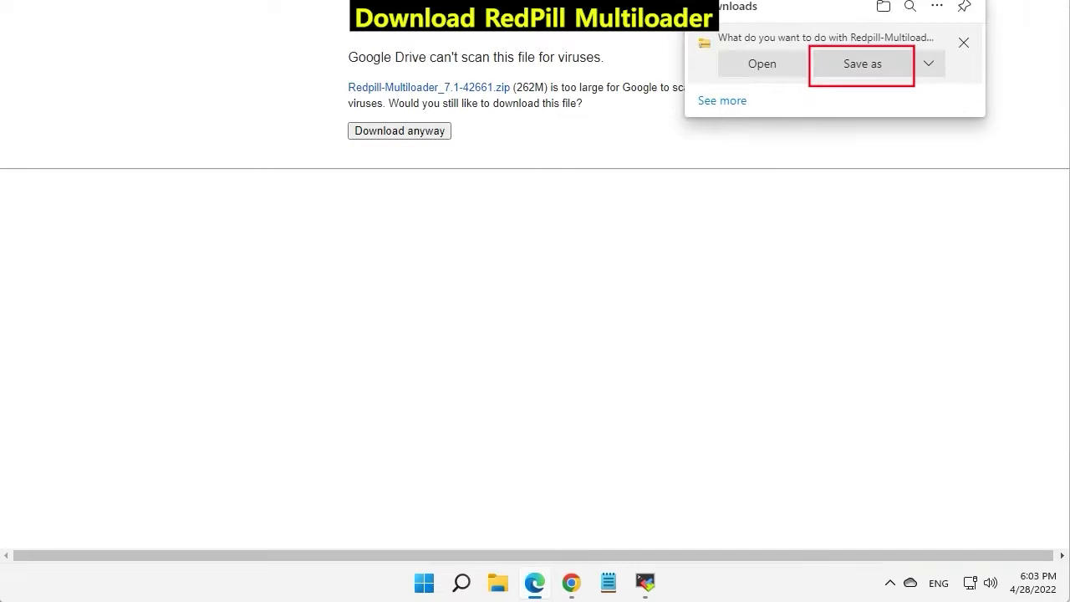
{"action": "left_click", "coordinate": [862, 64]}
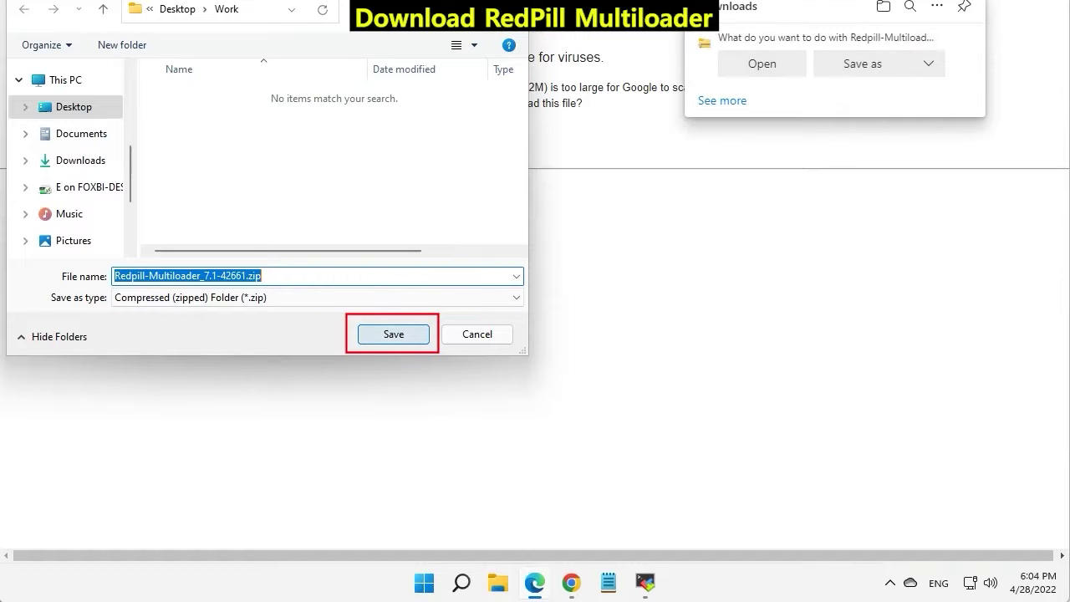
{"action": "left_click", "coordinate": [394, 334]}
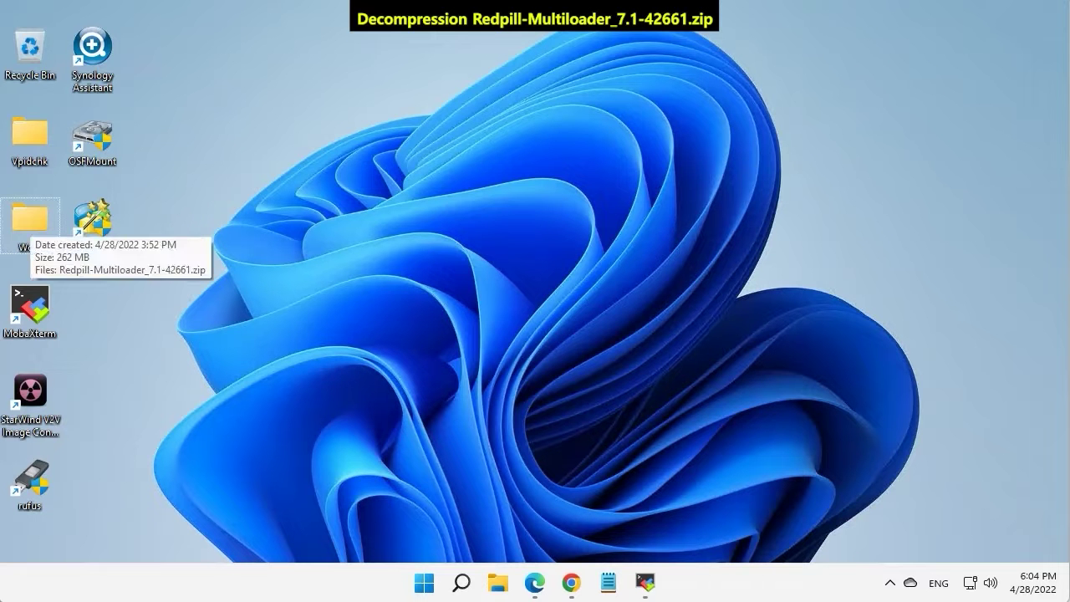
- Extract Redpill-Multiloader_7.1-42661.zip from the desktop's Work folder into the default destination folder and close the extracted folder's window
{"action": "double_click", "coordinate": [30, 219]}
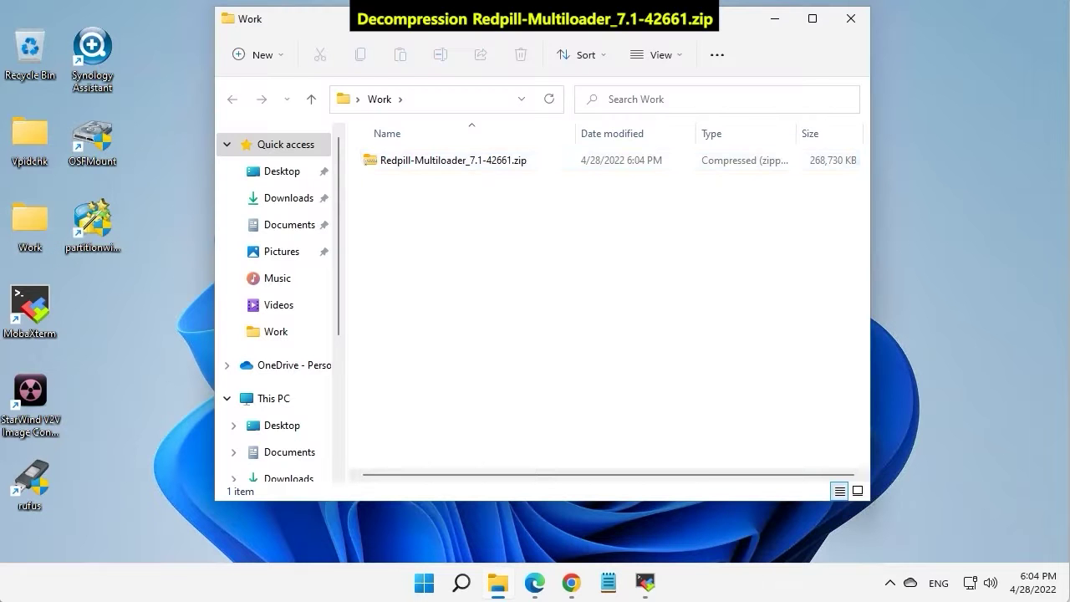
{"action": "left_click", "coordinate": [462, 160]}
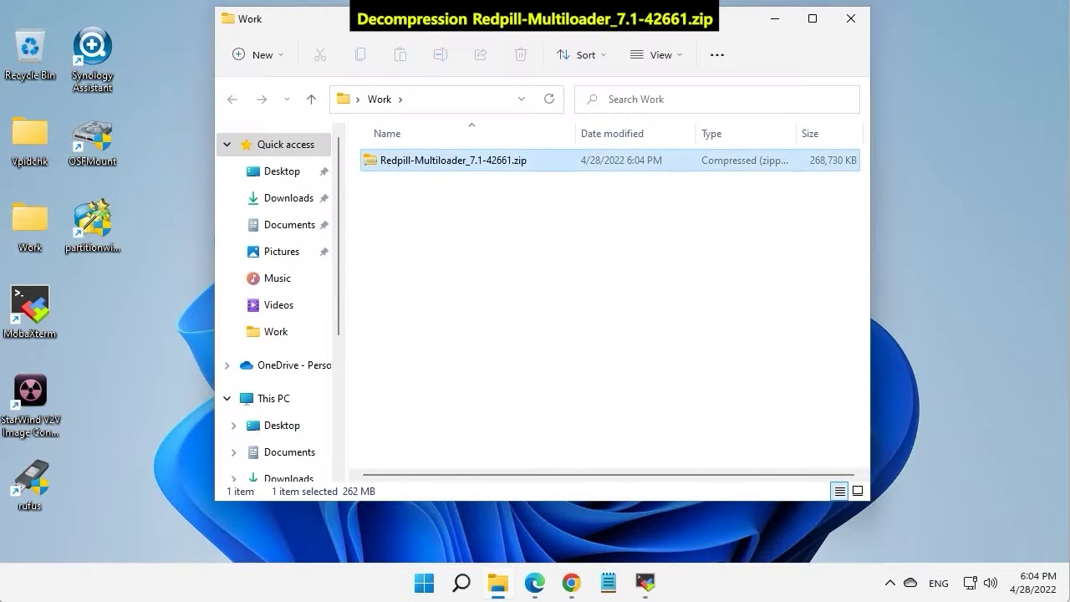
{"action": "right_click", "coordinate": [463, 163]}
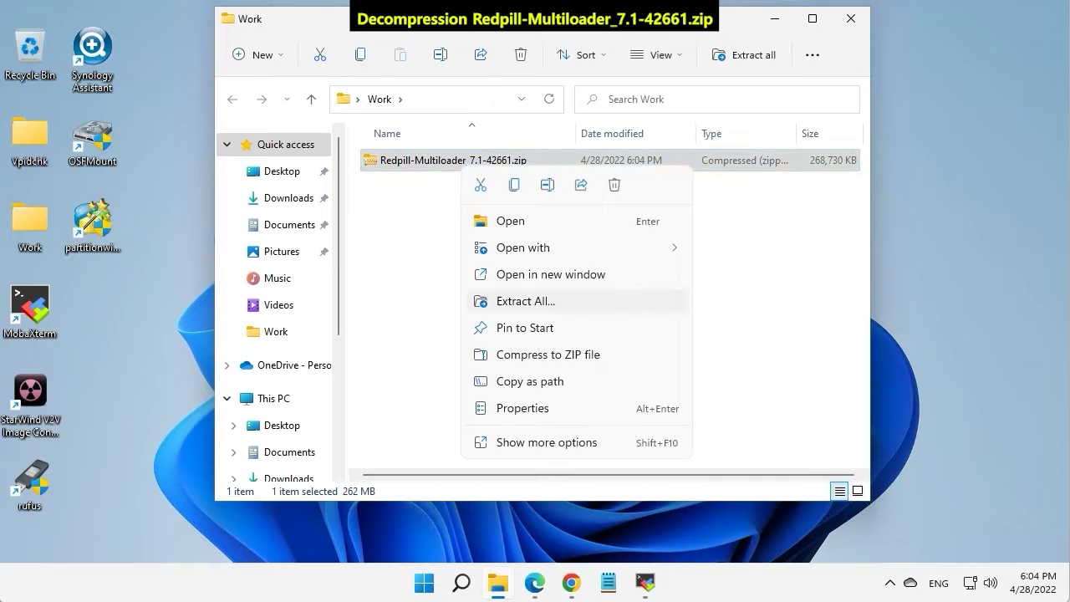
{"action": "left_click", "coordinate": [524, 301]}
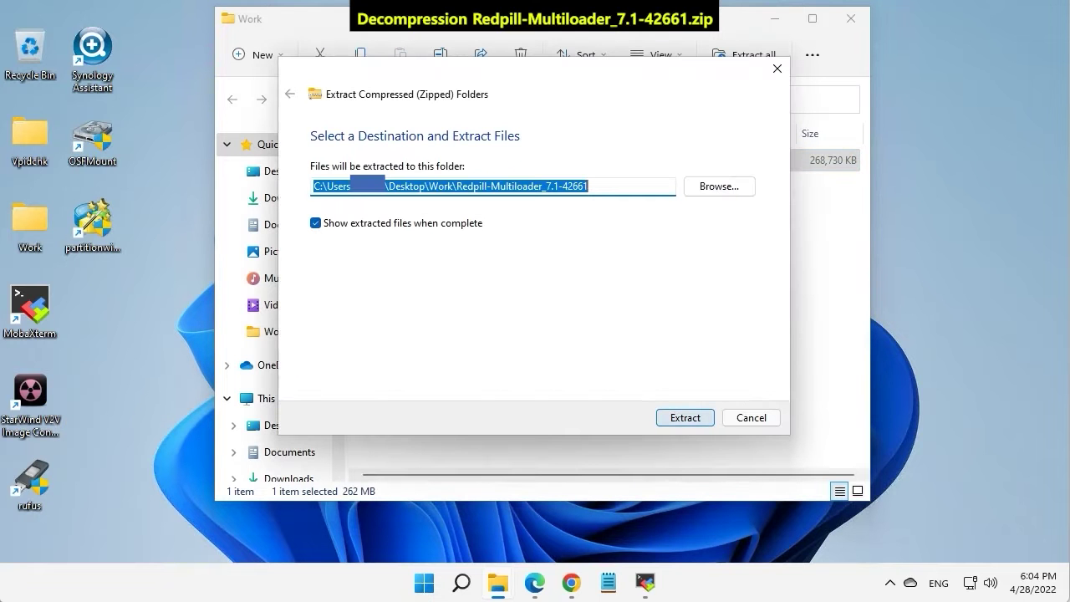
{"action": "key", "text": "Return"}
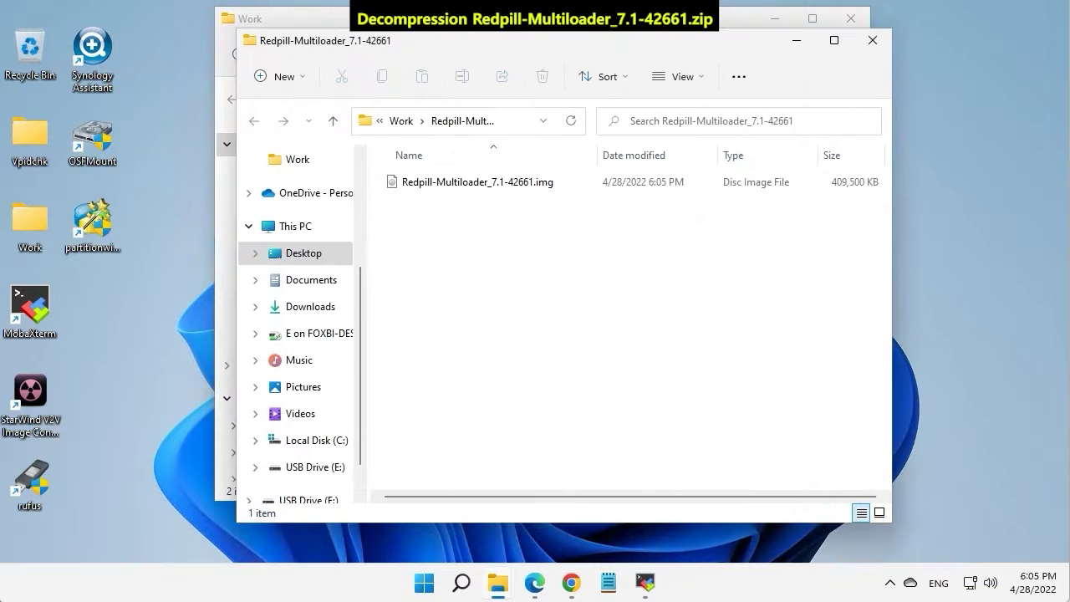
{"action": "key", "text": "alt+F4"}
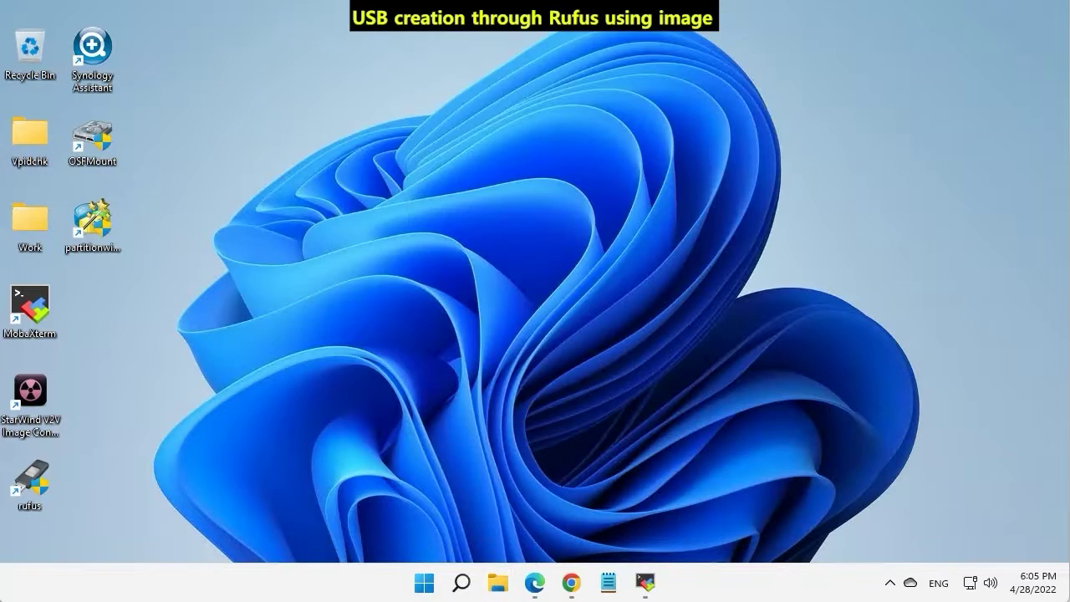
- Launch Rufus with administrator permission and choose Redpill-Multiloader_7.1-42661.img as the boot image
{"action": "key", "text": "alt+y"}
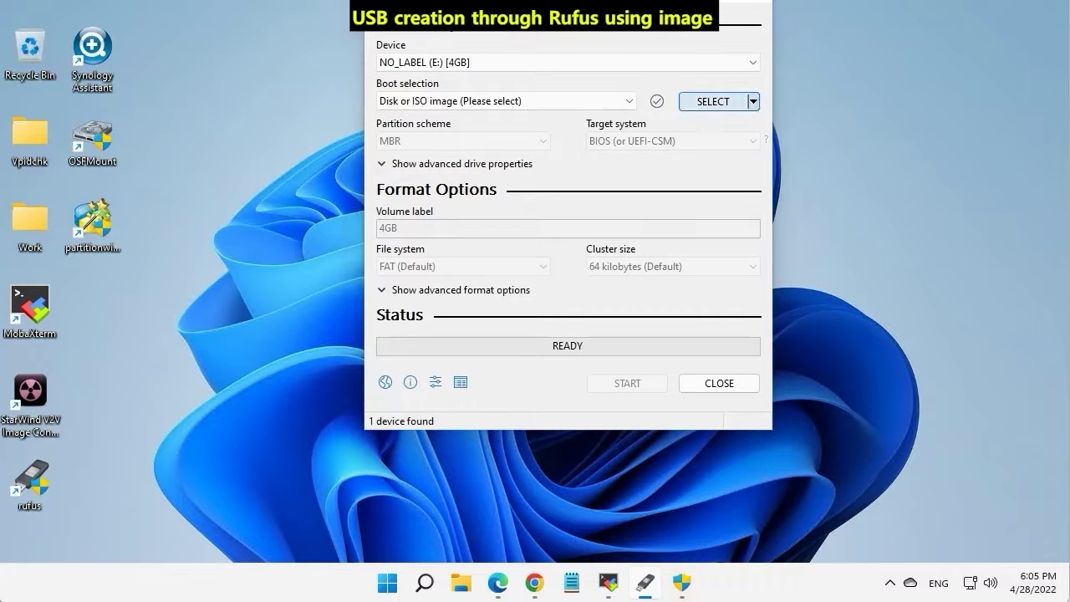
{"action": "left_click", "coordinate": [712, 101]}
{"action": "double_click", "coordinate": [610, 137]}
{"action": "left_click", "coordinate": [610, 137]}
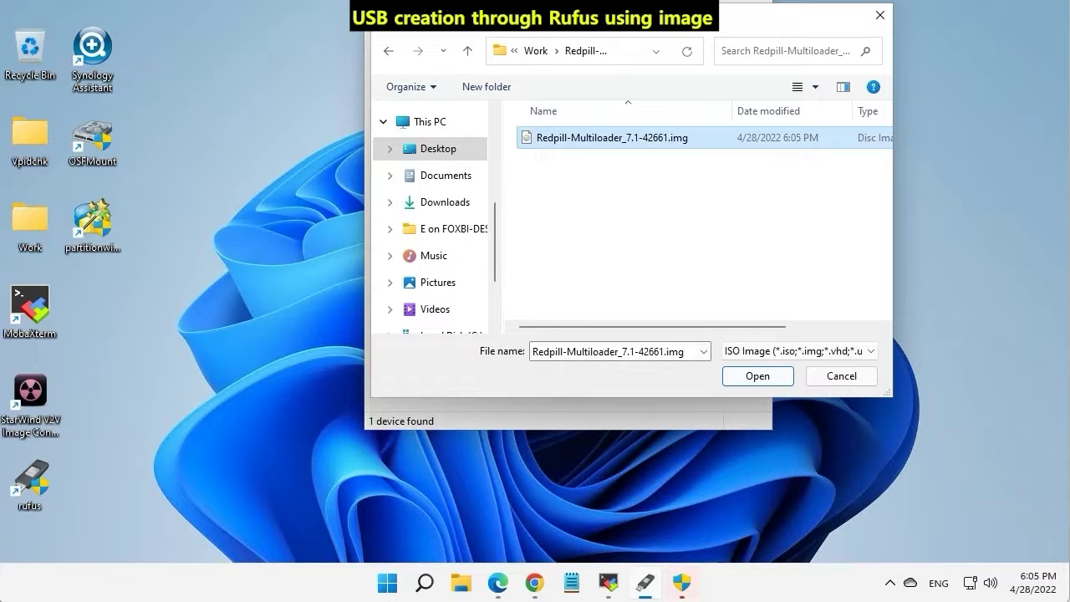
{"action": "left_click", "coordinate": [756, 375]}
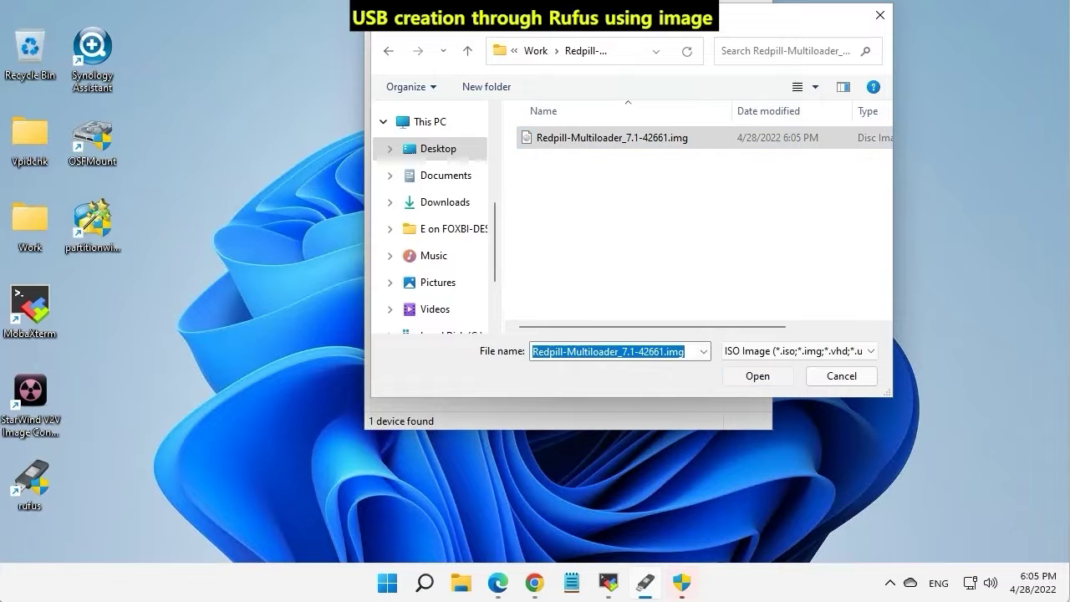
- Write the selected image to the 4 GB USB stick, accepting the prompts, and close Rufus
{"action": "key", "text": "Return"}
{"action": "key", "text": "Return"}
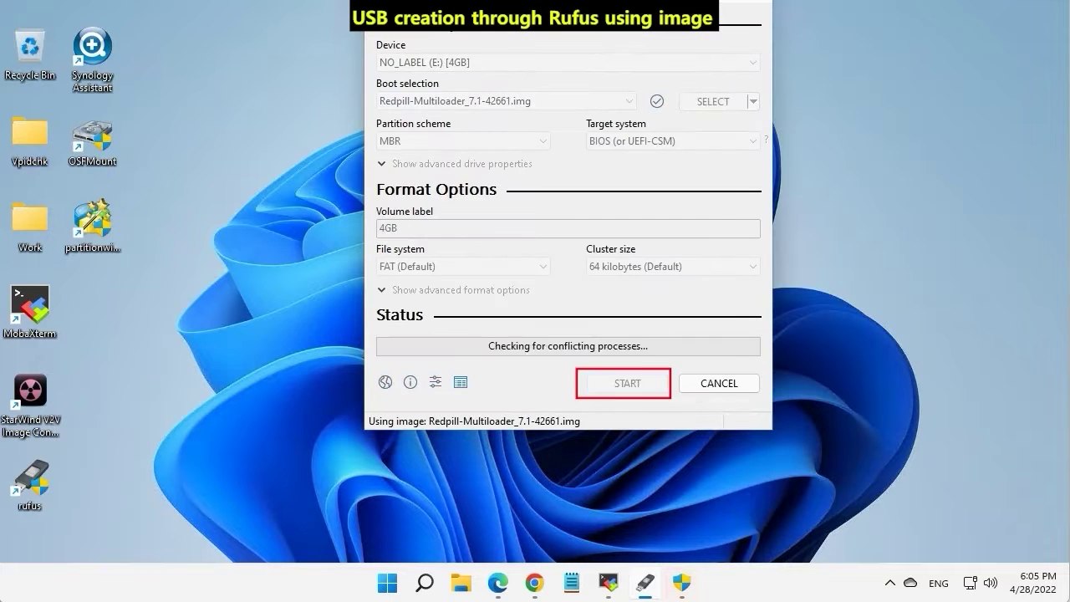
{"action": "key", "text": "Return"}
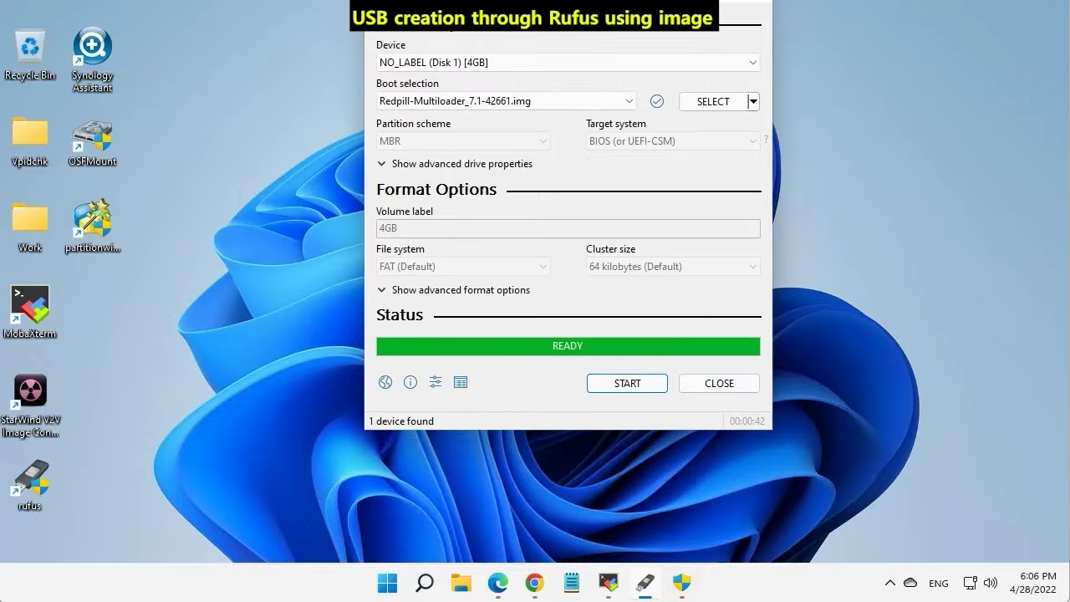
{"action": "left_click", "coordinate": [719, 383]}
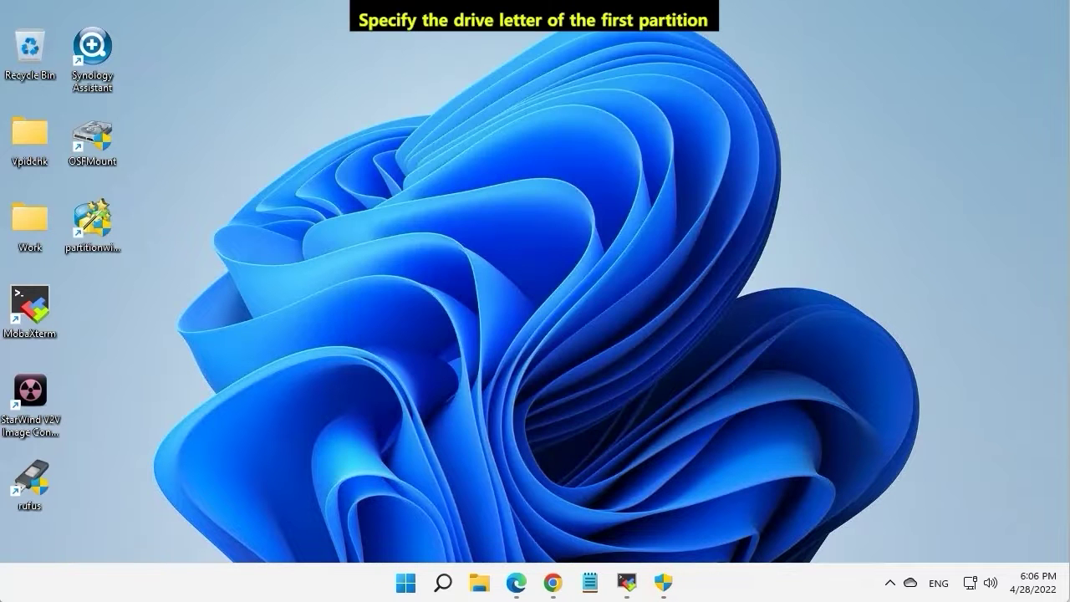
- In MiniTool Partition Wizard, assign drive letter E: to the first partition of Disk 2 and apply the pending change
{"action": "key", "text": "alt+y"}
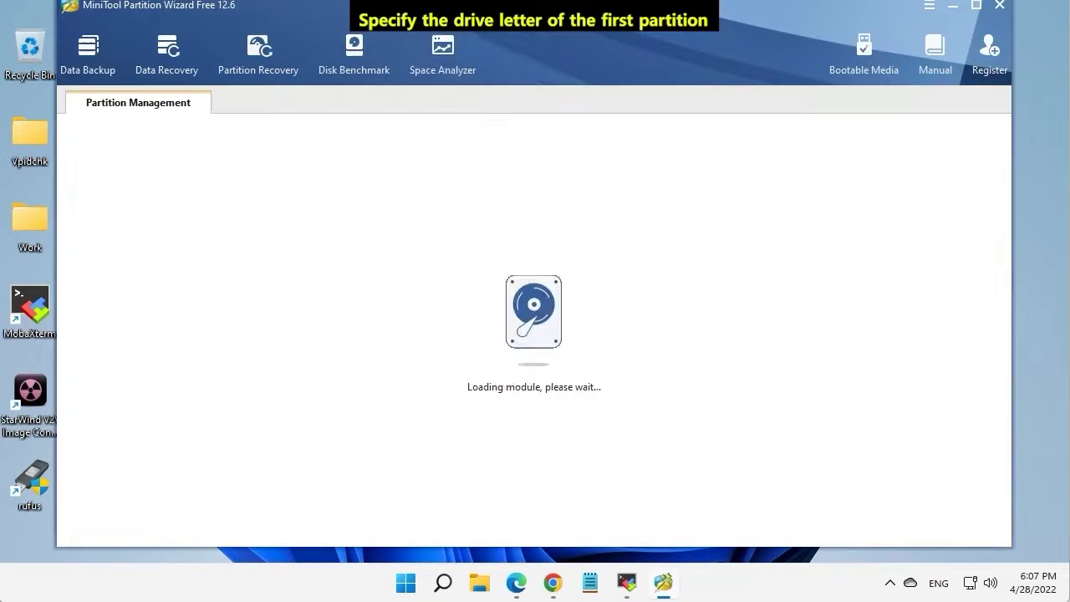
{"action": "right_click", "coordinate": [408, 287]}
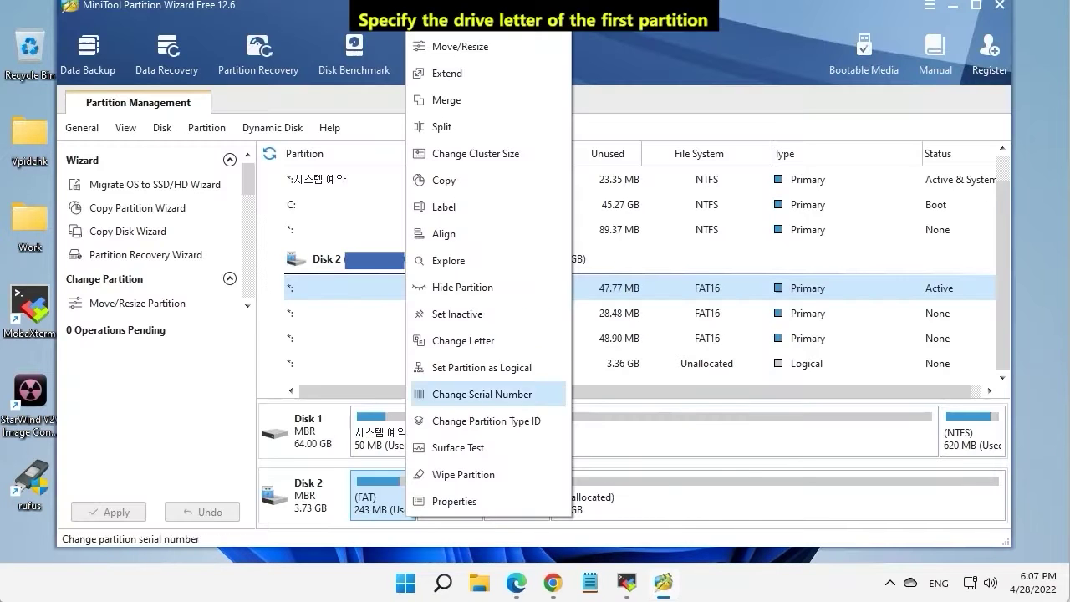
{"action": "left_click", "coordinate": [463, 340]}
{"action": "key", "text": "Return"}
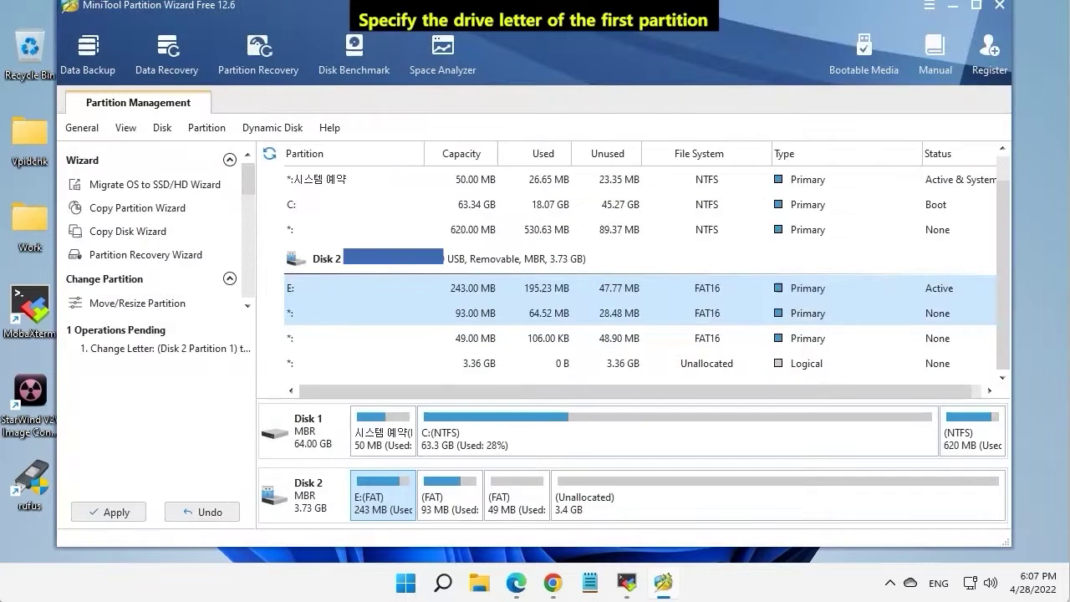
{"action": "left_click", "coordinate": [108, 511]}
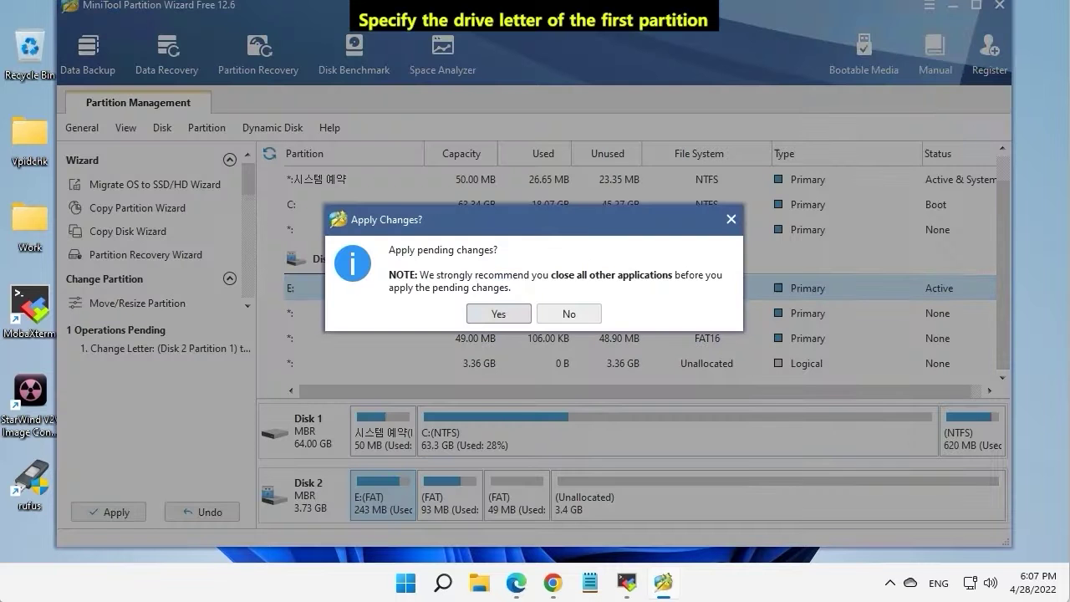
{"action": "key", "text": "Return"}
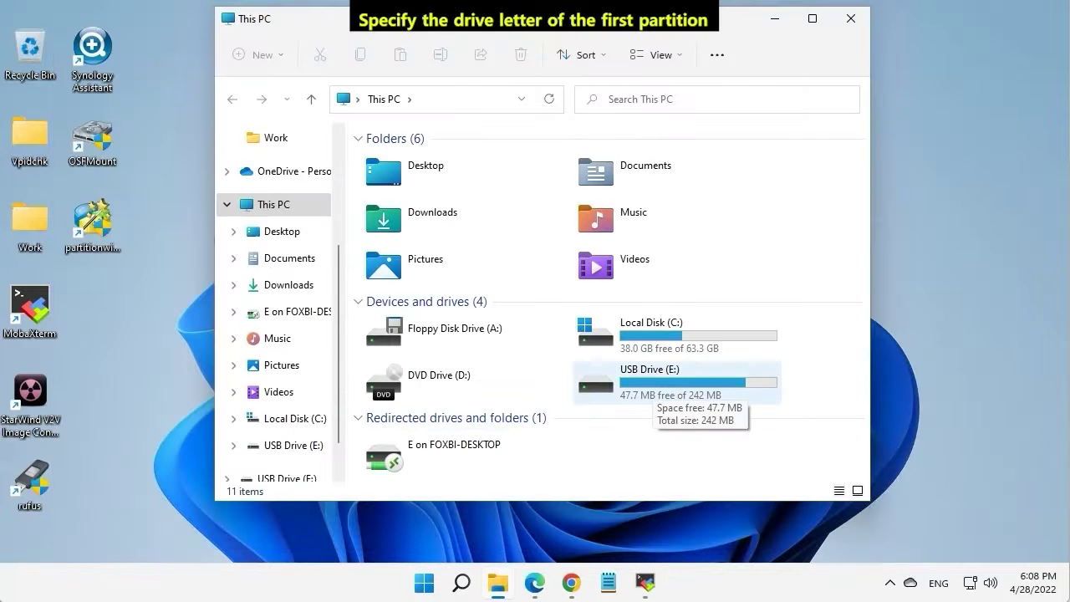
- Open USB Drive (E:) in File Explorer and look into its boot folder
{"action": "double_click", "coordinate": [652, 386]}
{"action": "double_click", "coordinate": [389, 160]}
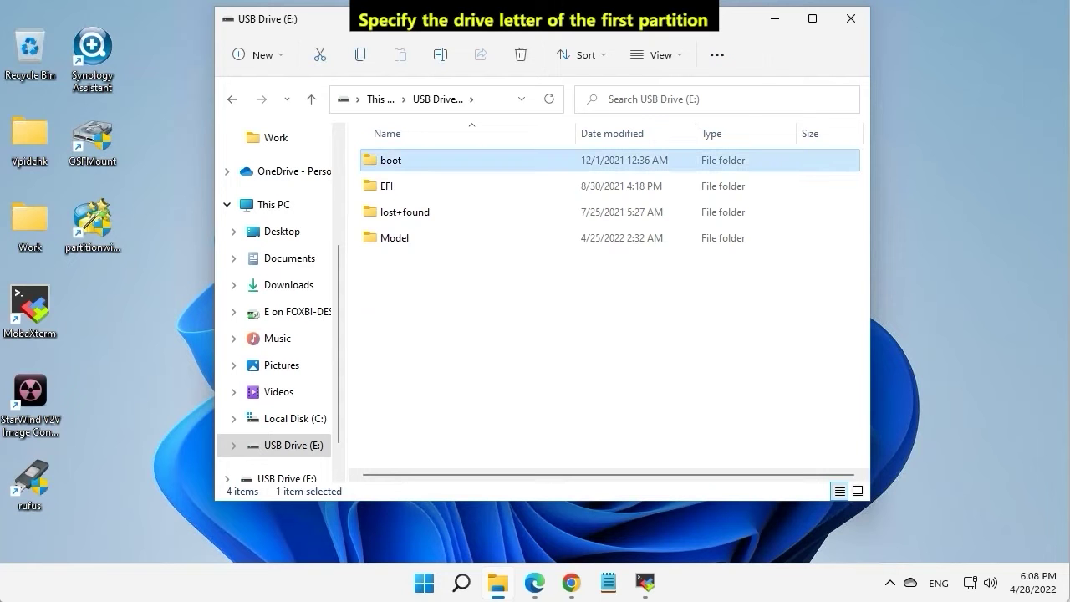
{"action": "double_click", "coordinate": [388, 160]}
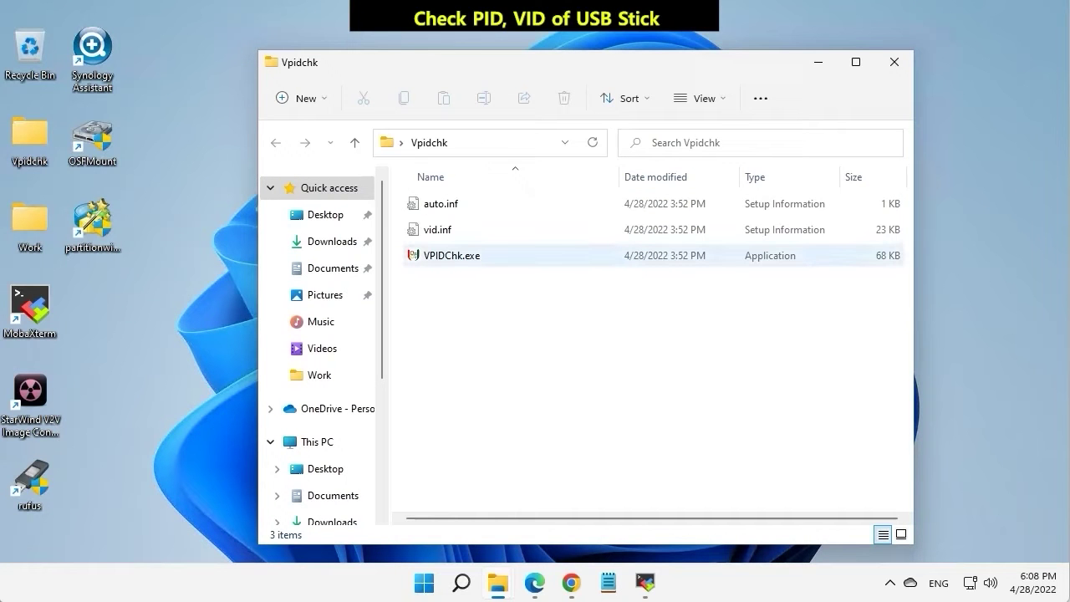
- Run VPIDChk.exe from the Vpidchk folder and note the stick's IDs in Notepad as "VID = 0x13FE, PID = 0x3100"
{"action": "double_click", "coordinate": [468, 255]}
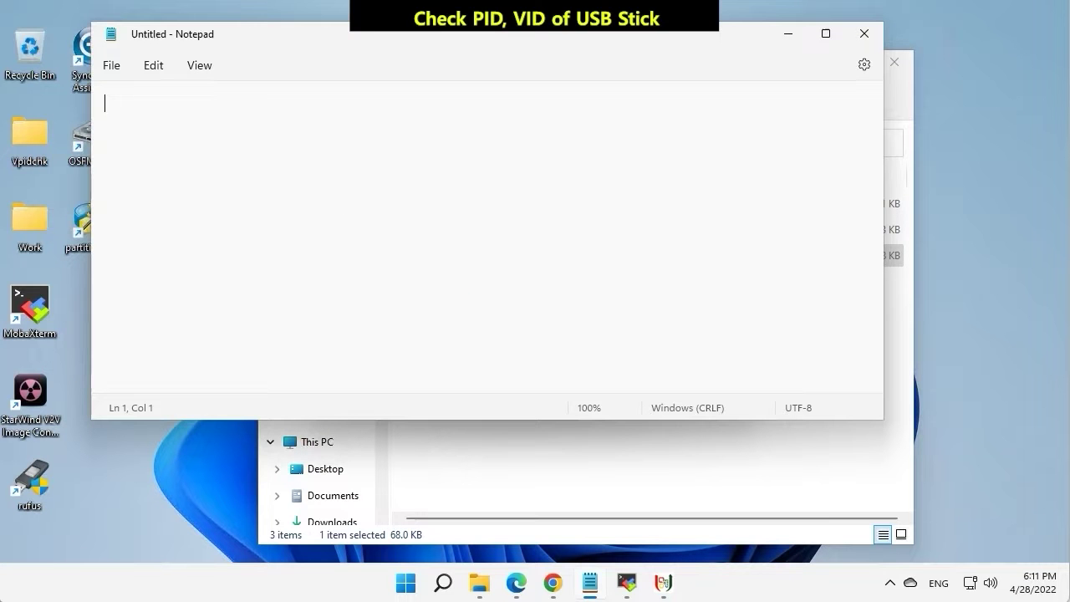
{"action": "type", "text": "VID = 0x13FE, PID = 0x3100"}
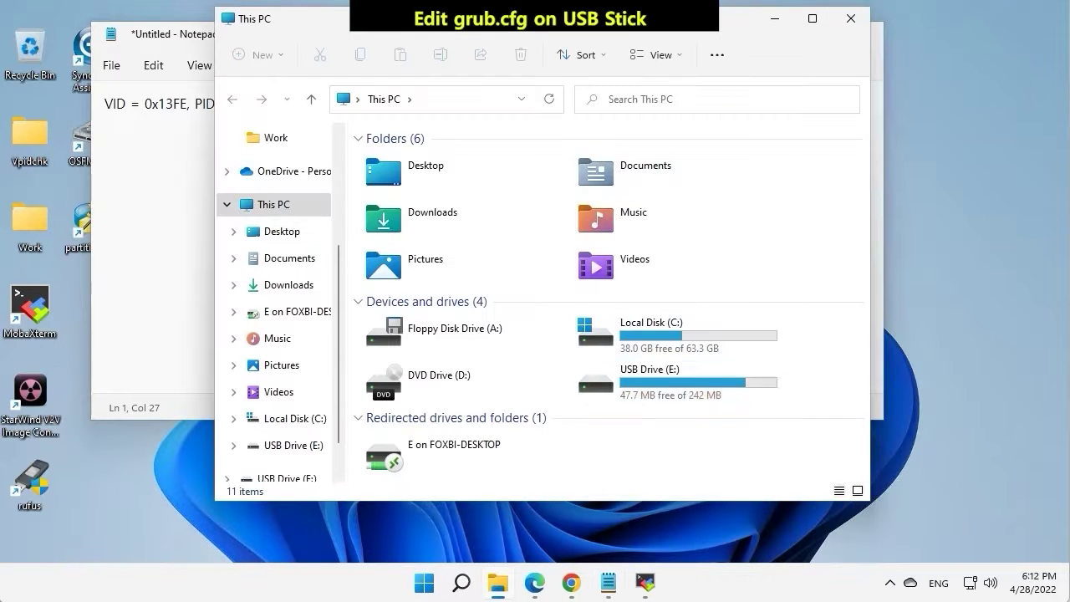
- Open grub.cfg from the boot\grub folder of USB Drive (E:) in Notepad
{"action": "left_click", "coordinate": [644, 371]}
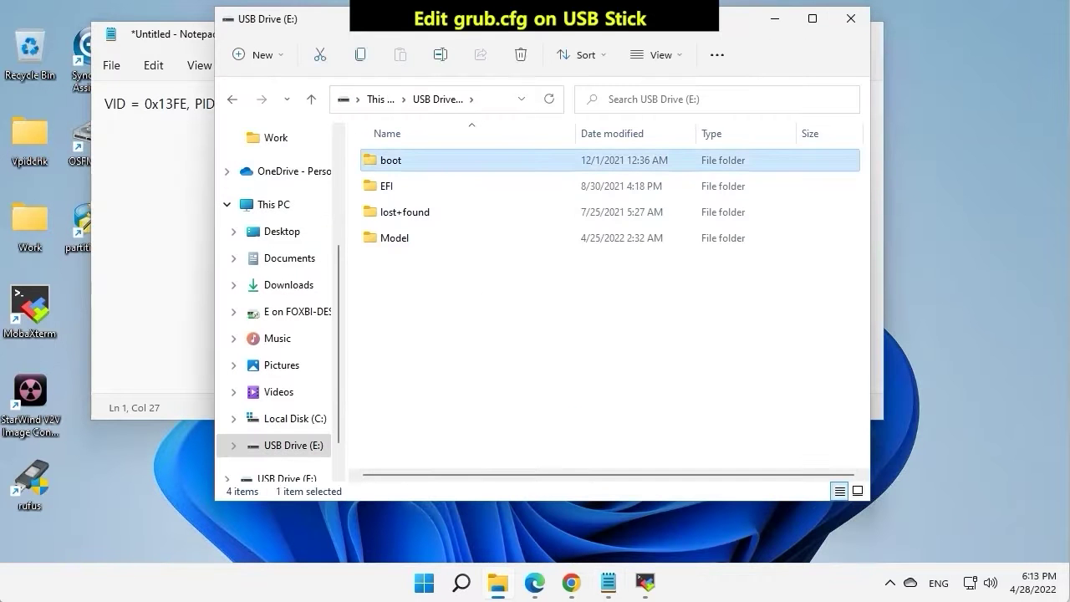
{"action": "double_click", "coordinate": [390, 160]}
{"action": "double_click", "coordinate": [390, 160]}
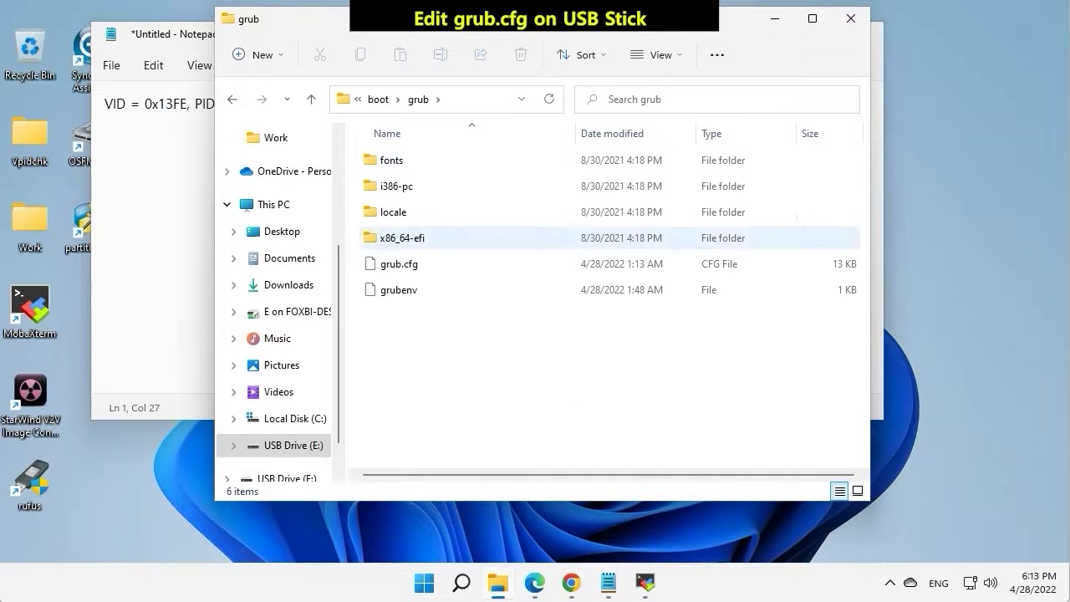
{"action": "left_click", "coordinate": [398, 263]}
{"action": "right_click", "coordinate": [403, 266]}
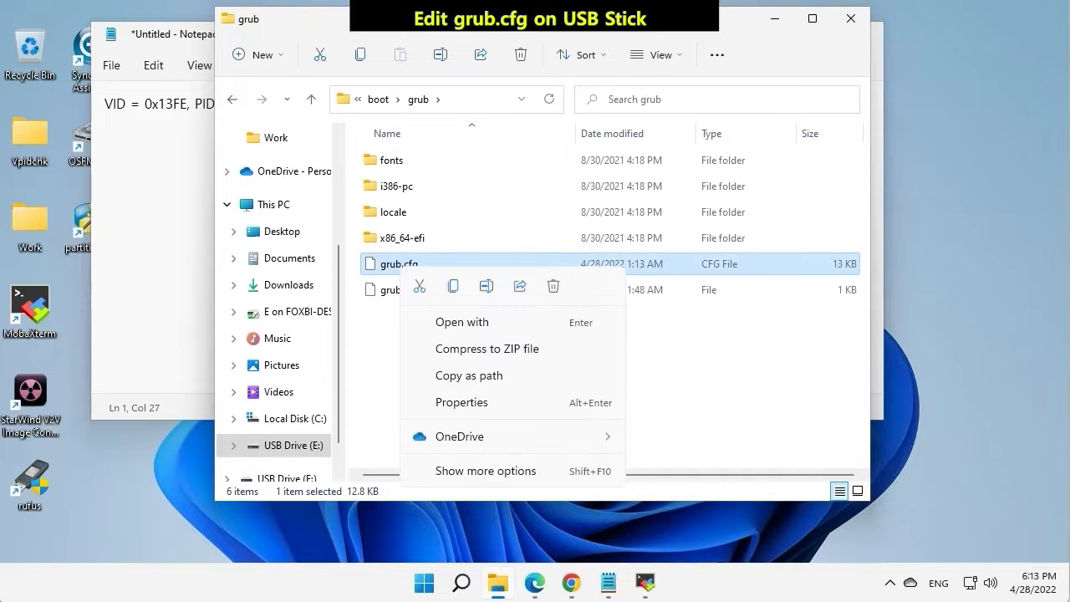
{"action": "left_click", "coordinate": [455, 323]}
{"action": "left_click", "coordinate": [416, 208]}
{"action": "left_click", "coordinate": [396, 376]}
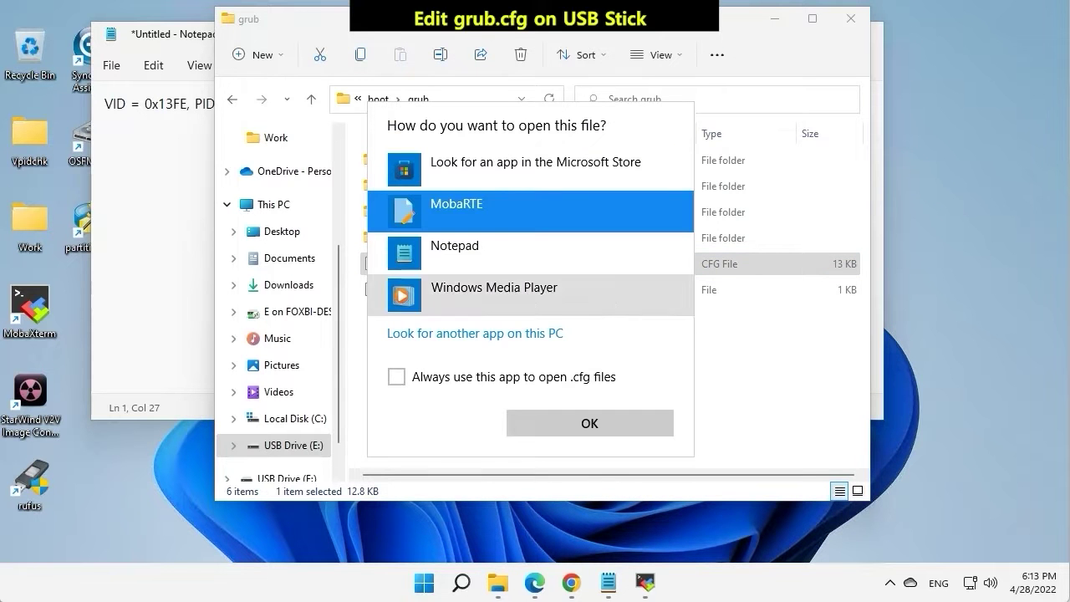
{"action": "left_click", "coordinate": [453, 245]}
{"action": "left_click", "coordinate": [589, 423]}
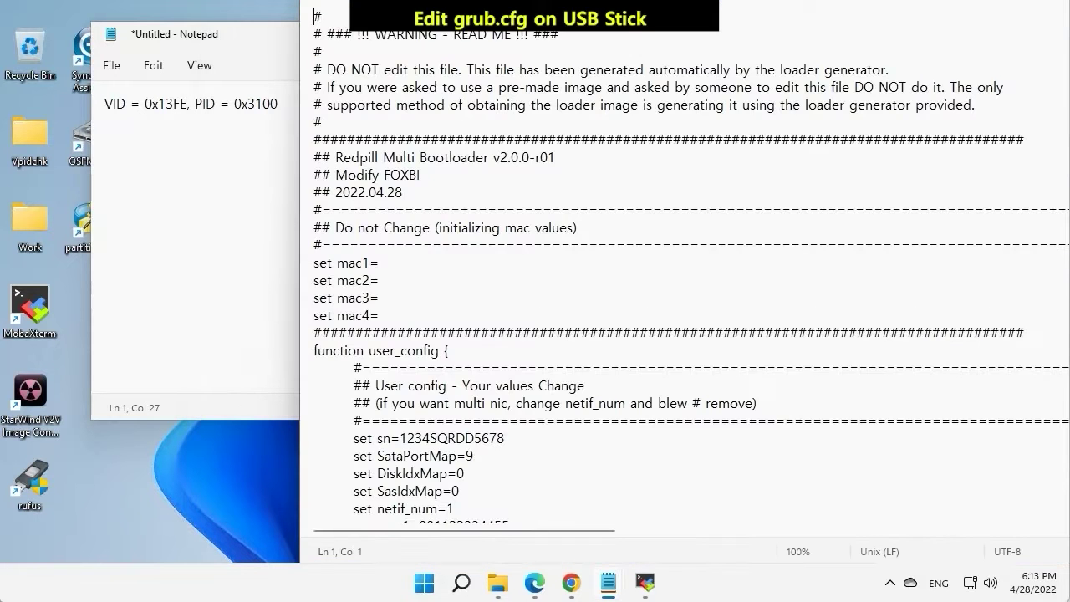
- Set the vid value under "USB use only" in grub.cfg to 0x13fe, using the VID from the note
{"action": "scroll", "coordinate": [684, 268], "scroll_direction": "down", "scroll_amount": 9}
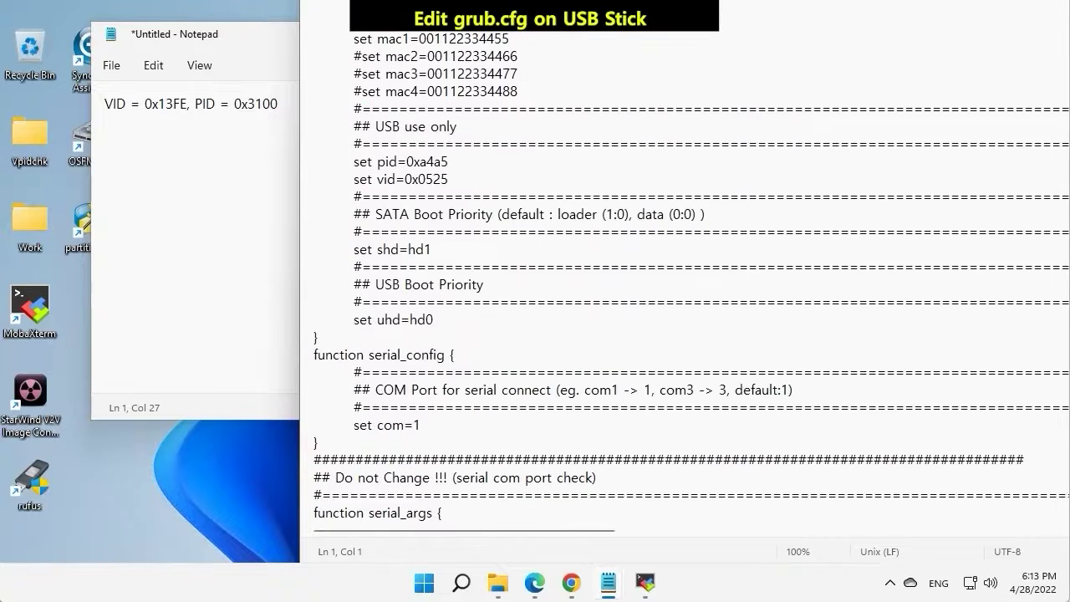
{"action": "left_click_drag", "start_coordinate": [186, 103], "coordinate": [144, 104]}
{"action": "key", "text": "ctrl+c"}
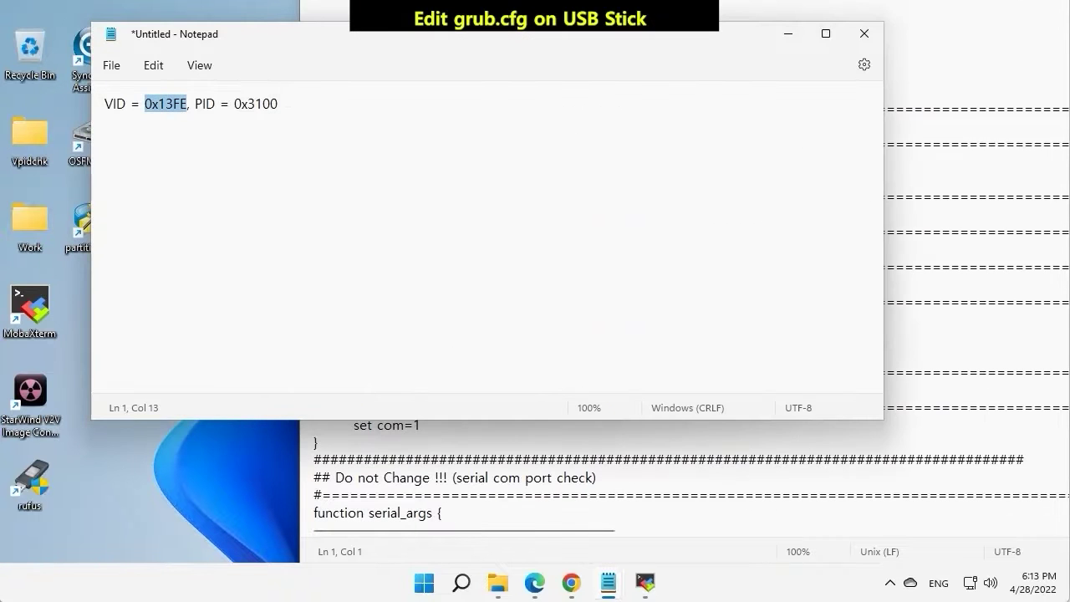
{"action": "key", "text": "alt+Tab"}
{"action": "left_click_drag", "start_coordinate": [404, 179], "coordinate": [448, 178]}
{"action": "key", "text": "ctrl+v"}
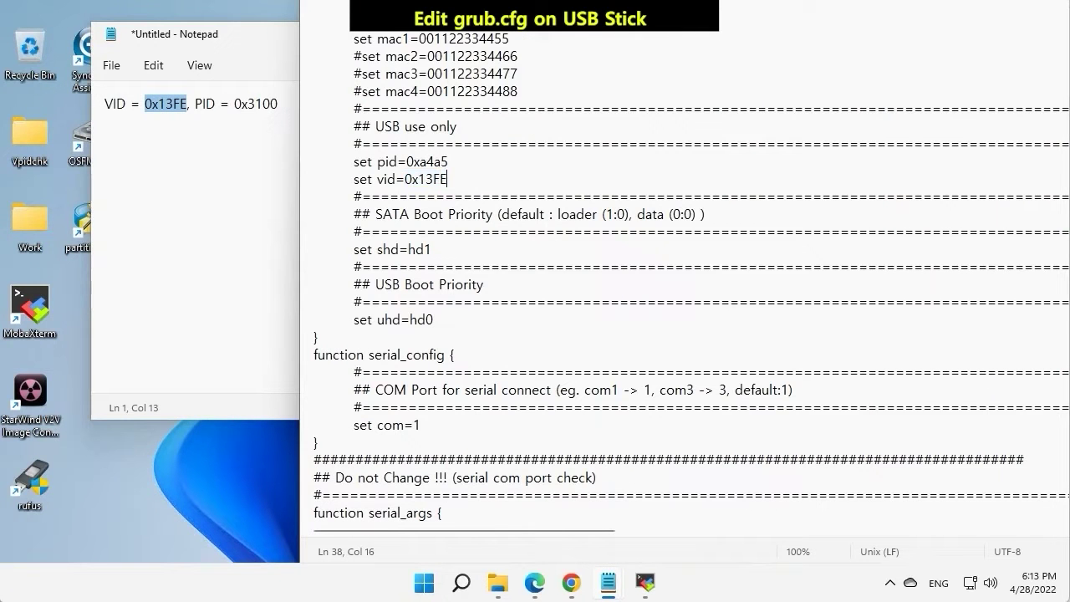
{"action": "key", "text": "BackSpace"}
{"action": "key", "text": "BackSpace"}
{"action": "type", "text": "fe"}
- Set the pid value under "USB use only" in grub.cfg to 0x3100, using the PID from the note
{"action": "left_click_drag", "start_coordinate": [234, 103], "coordinate": [278, 103]}
{"action": "key", "text": "ctrl+c"}
{"action": "left_click", "coordinate": [928, 214]}
{"action": "left_click", "coordinate": [406, 162]}
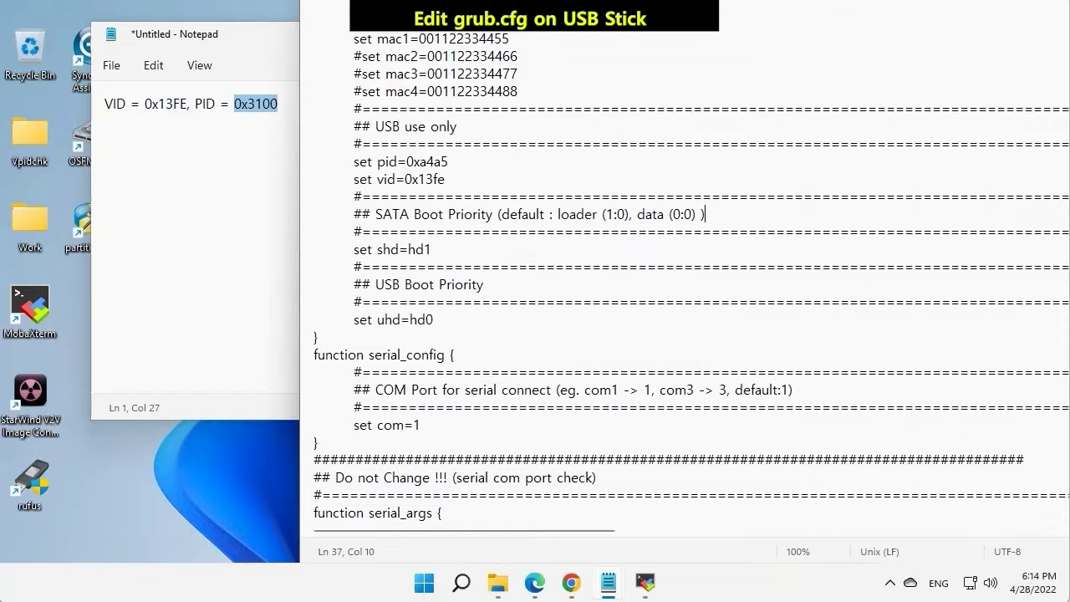
{"action": "key", "text": "shift+End"}
{"action": "key", "text": "ctrl+v"}
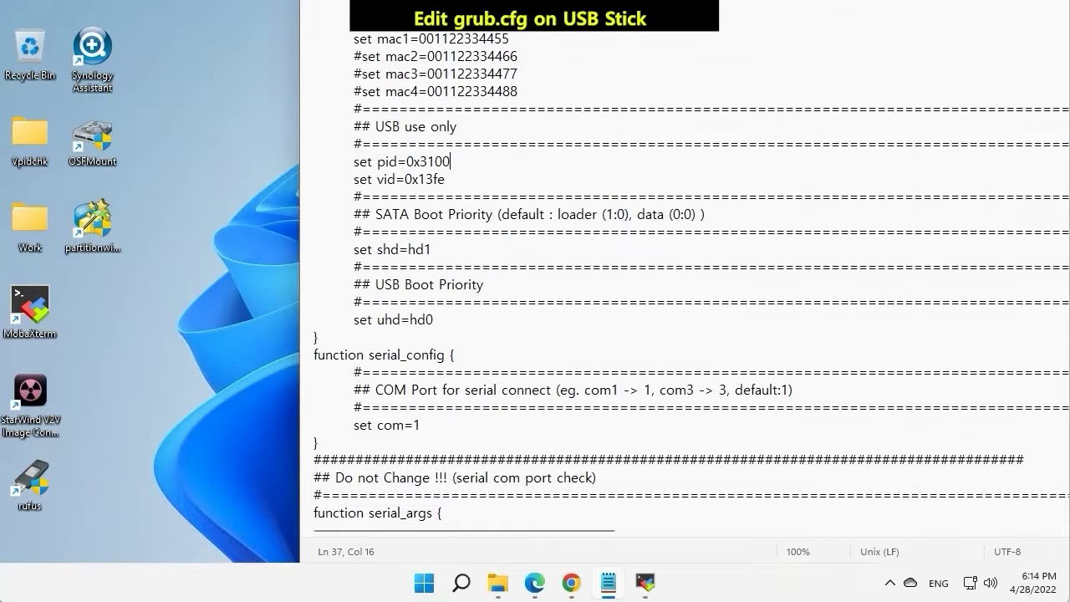
- Set the mac1 value in grub.cfg's user config section to 3CA82A9FB094
{"action": "scroll", "coordinate": [683, 276], "scroll_direction": "up", "scroll_amount": 4}
{"action": "scroll", "coordinate": [684, 276], "scroll_direction": "down", "scroll_amount": 1}
{"action": "left_click_drag", "start_coordinate": [509, 196], "coordinate": [417, 196]}
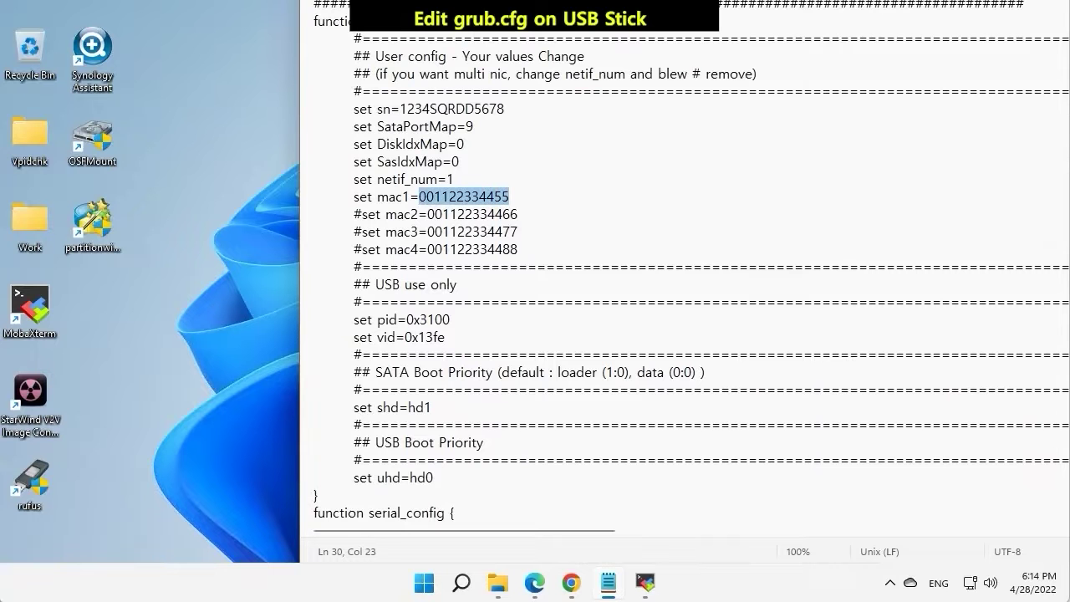
{"action": "type", "text": "3CA82A9FB094"}
- Uncomment the mac2 line in grub.cfg and set its value to 3CA82A9FB094
{"action": "left_click", "coordinate": [361, 214]}
{"action": "key", "text": "BackSpace"}
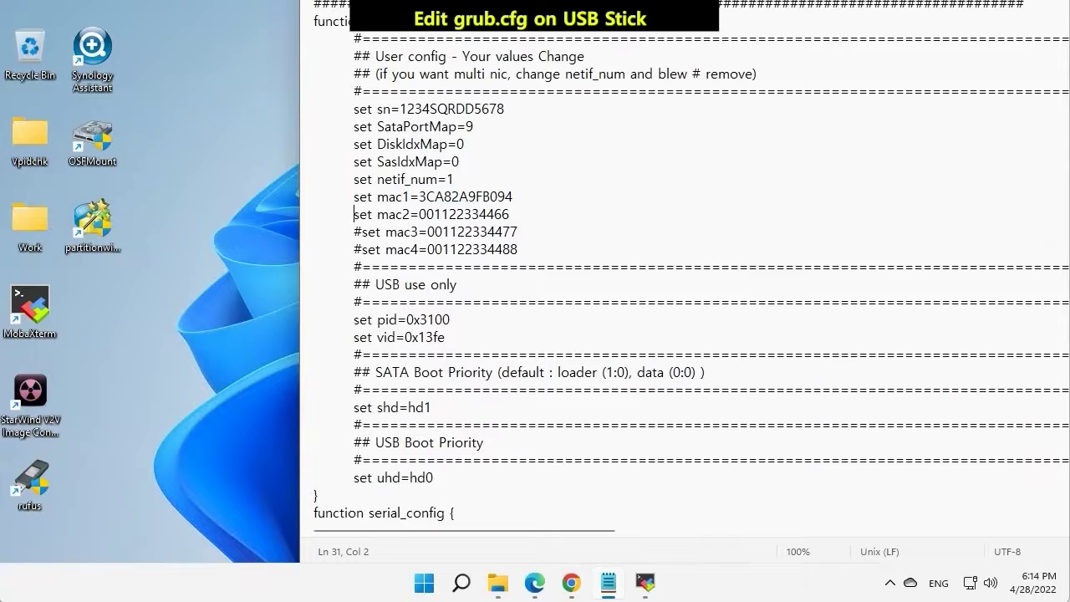
{"action": "left_click_drag", "start_coordinate": [511, 214], "coordinate": [418, 214]}
{"action": "type", "text": "3CA82A9FB094"}
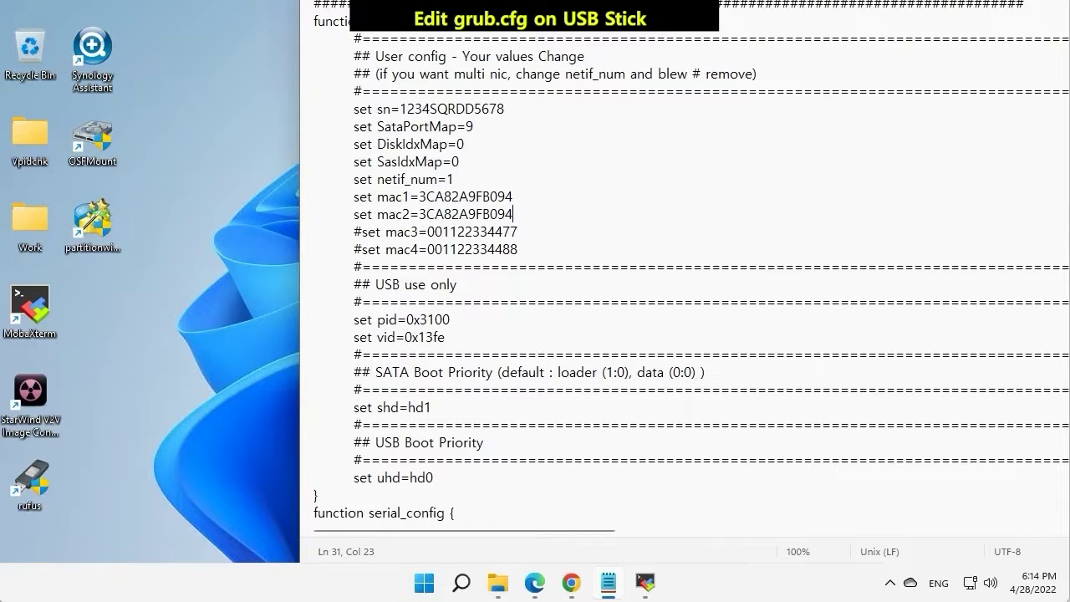
- Save the edited grub.cfg on the USB stick
{"action": "scroll", "coordinate": [685, 276], "scroll_direction": "down", "scroll_amount": 5}
{"action": "key", "text": "alt+f"}
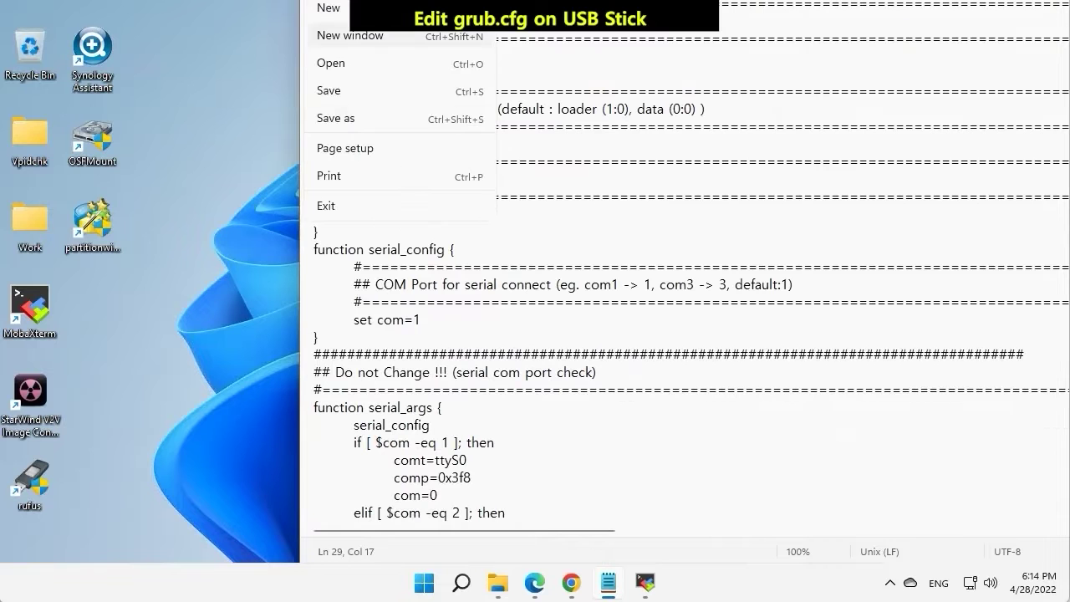
{"action": "key", "text": "Return"}
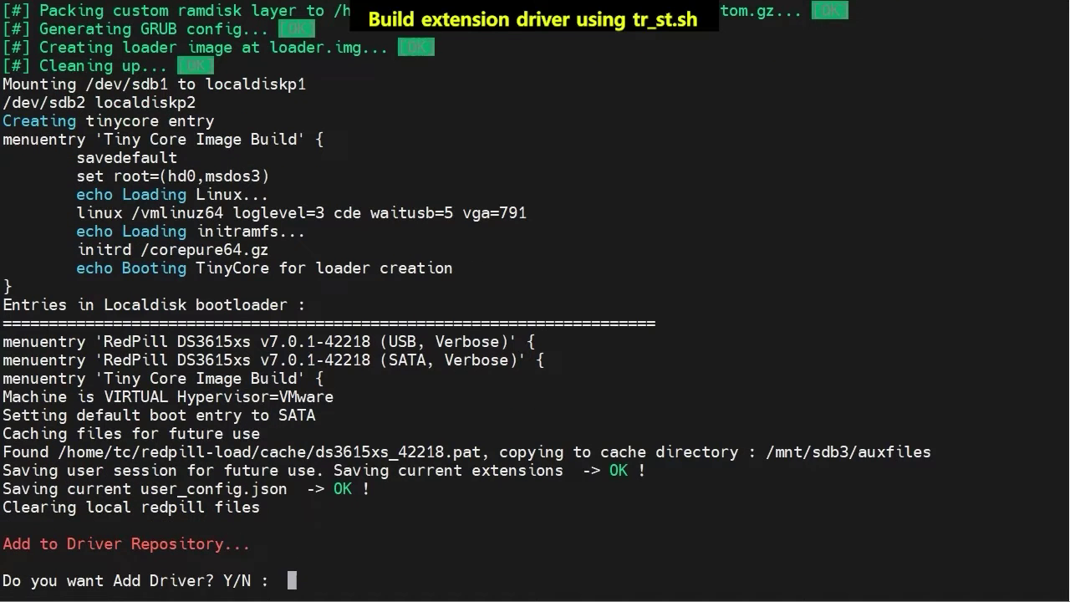
- In the MobaXterm terminal, agree to add a driver to the DS3615xs build and choose number 56, tg3
{"action": "type", "text": "y"}
{"action": "key", "text": "Return"}
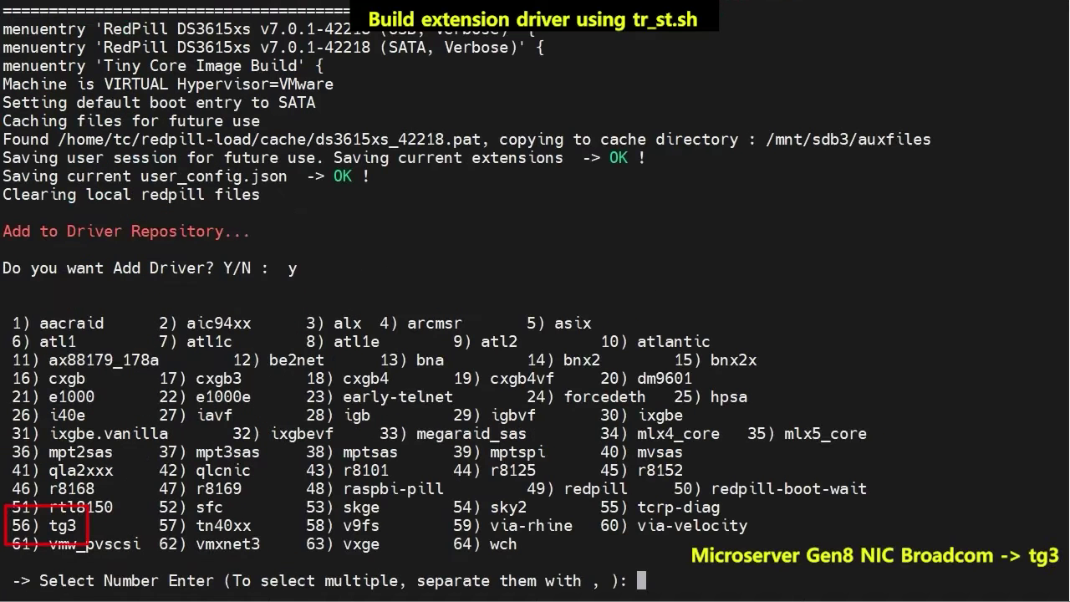
{"action": "type", "text": "56"}
{"action": "key", "text": "Return"}
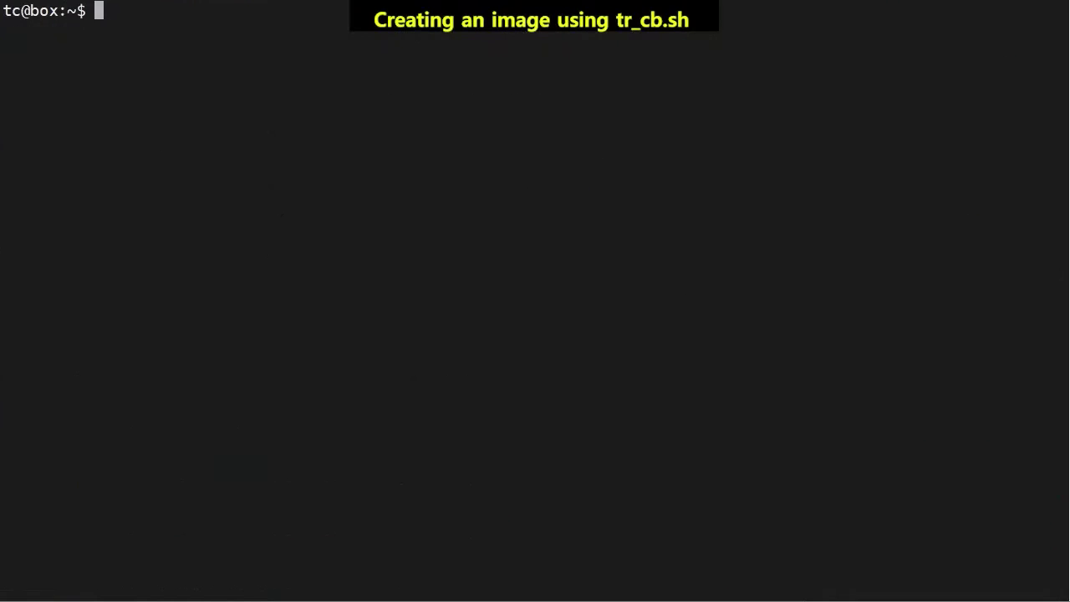
- Run ./tr_cb.sh, accept creating an extra boot image, and generate option 1, DS3615xs_v7.1-42661.img
{"action": "type", "text": "./tr_cb.sh"}
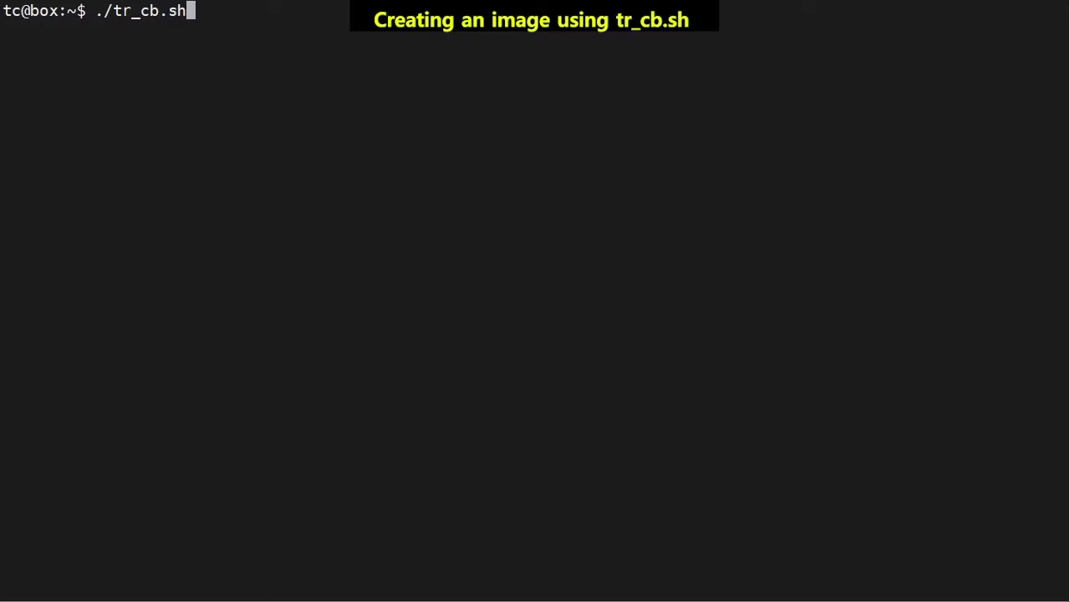
{"action": "key", "text": "Return"}
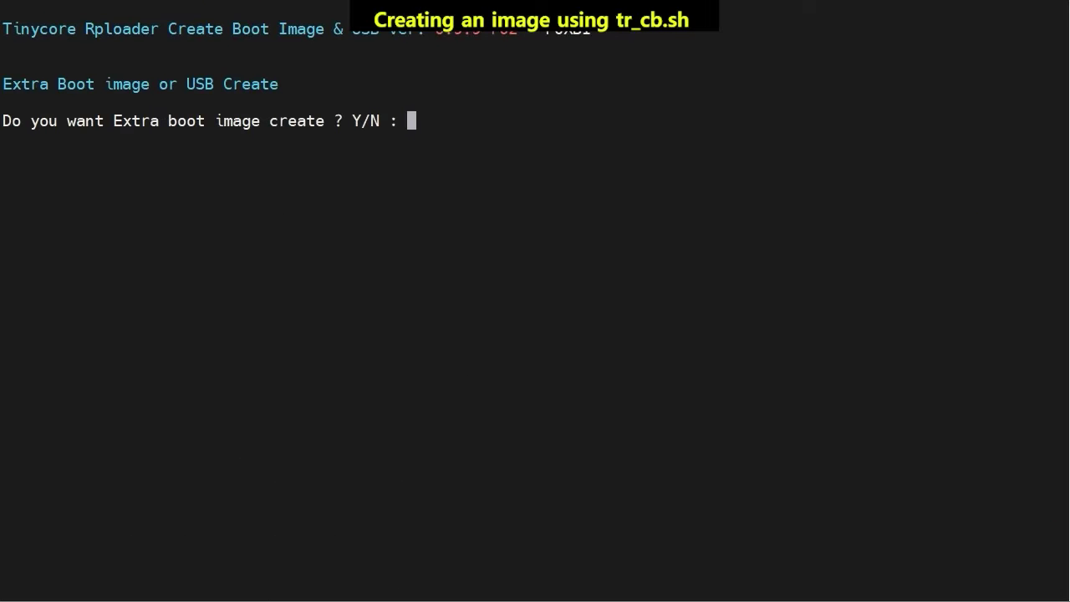
{"action": "type", "text": "y"}
{"action": "key", "text": "Return"}
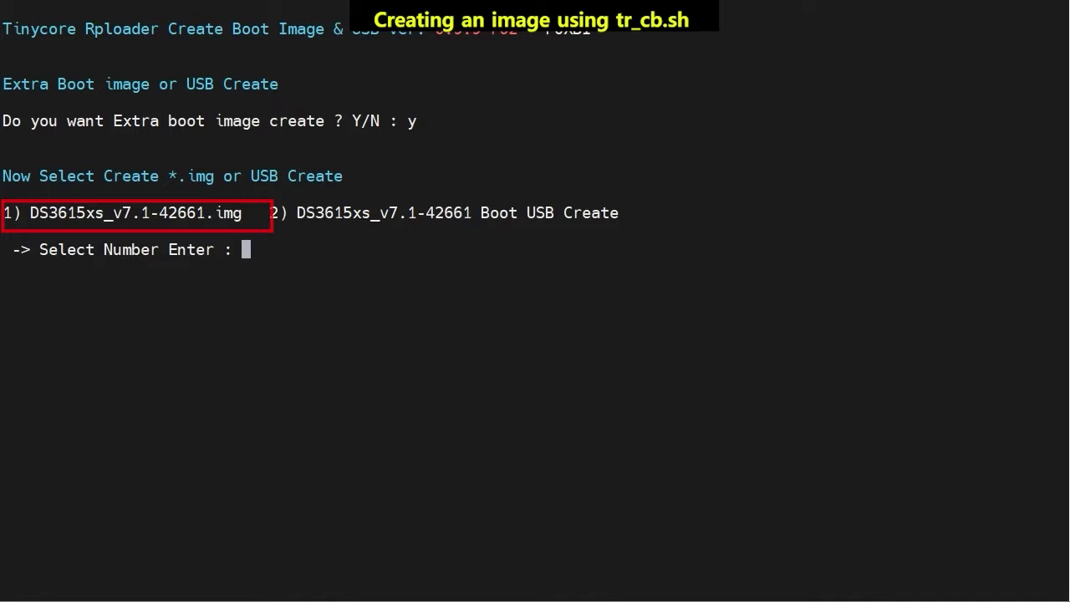
{"action": "type", "text": "1"}
{"action": "key", "text": "Return"}
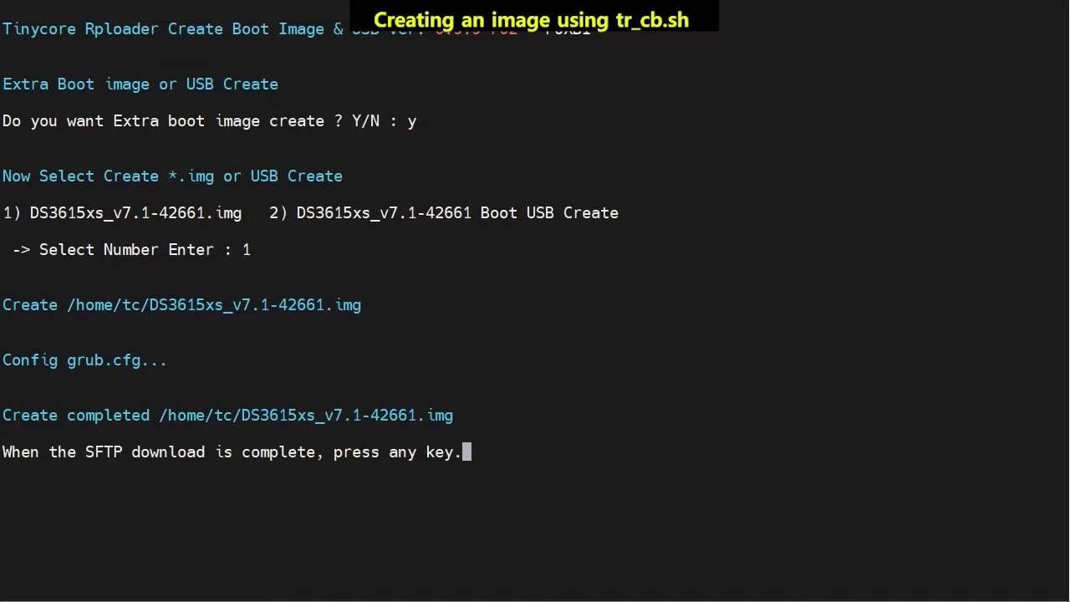
{"action": "key", "text": "Return"}
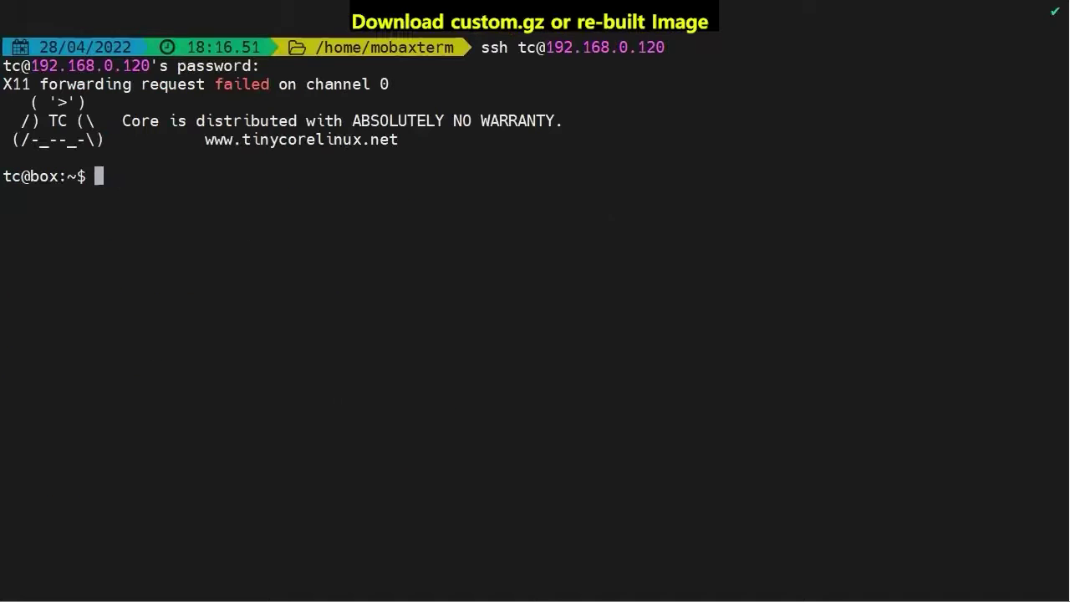
- Mount /mnt/sdb1 with sudo, change into that directory and list its contents
{"action": "type", "text": "sudo mount "}
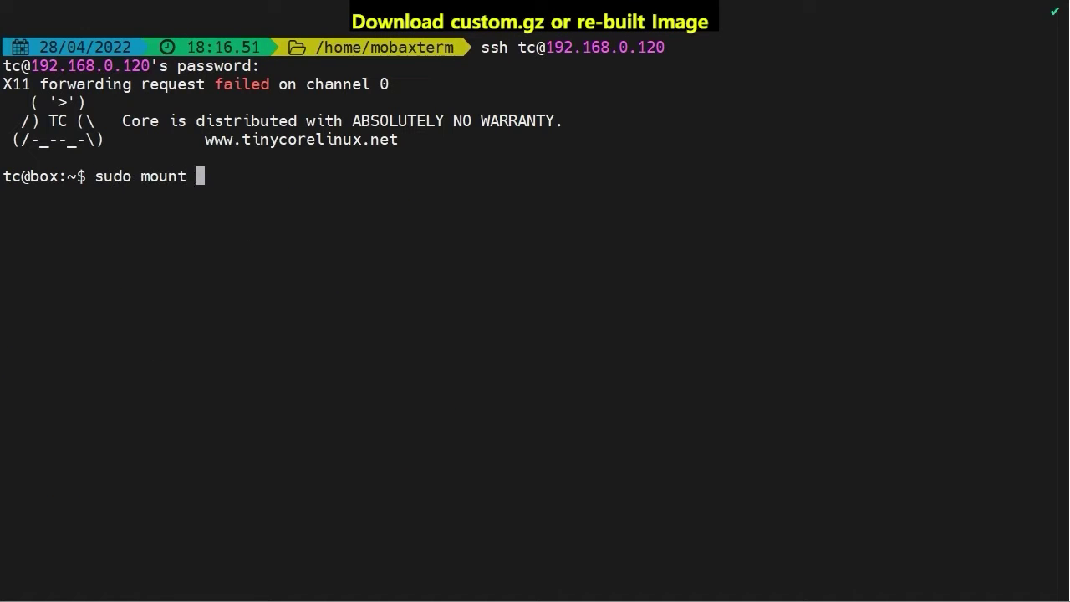
{"action": "type", "text": "/mnt/sdb1"}
{"action": "key", "text": "Return"}
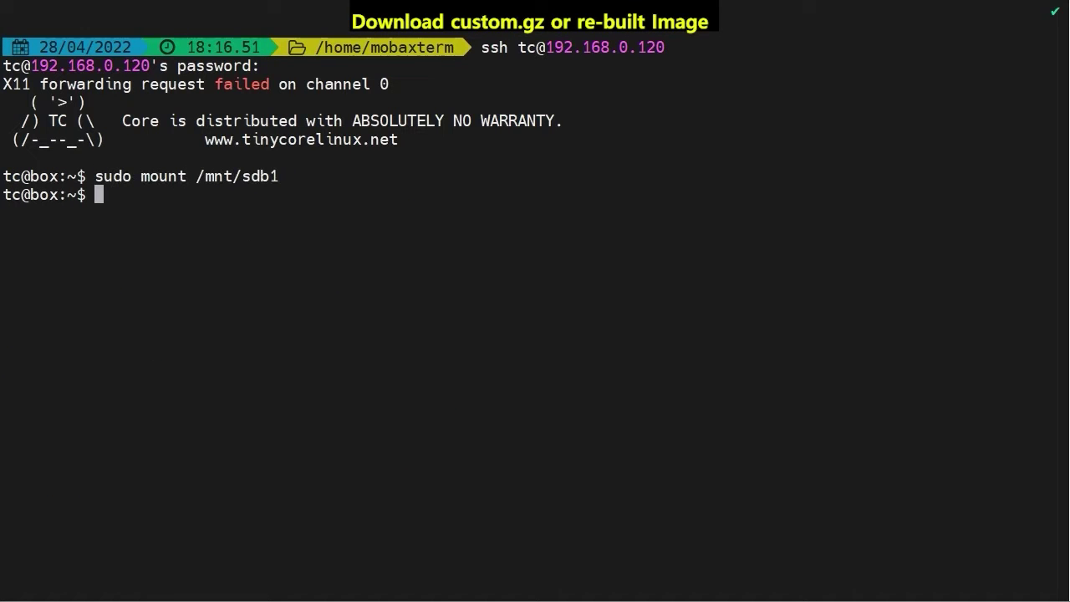
{"action": "type", "text": "cd /mnt/sdb1"}
{"action": "key", "text": "Return"}
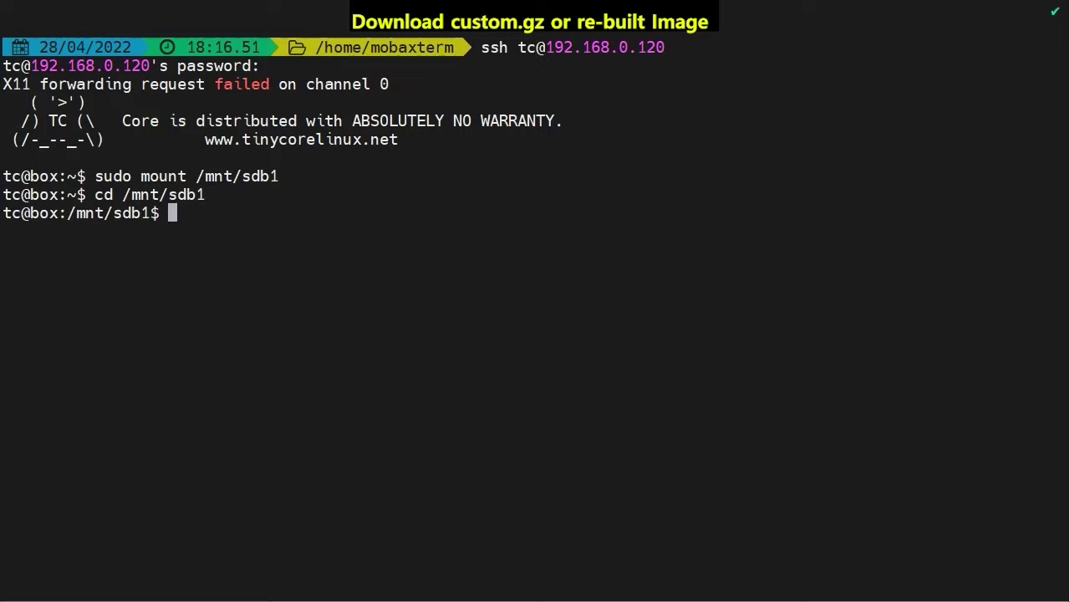
{"action": "type", "text": "ls"}
{"action": "key", "text": "Return"}
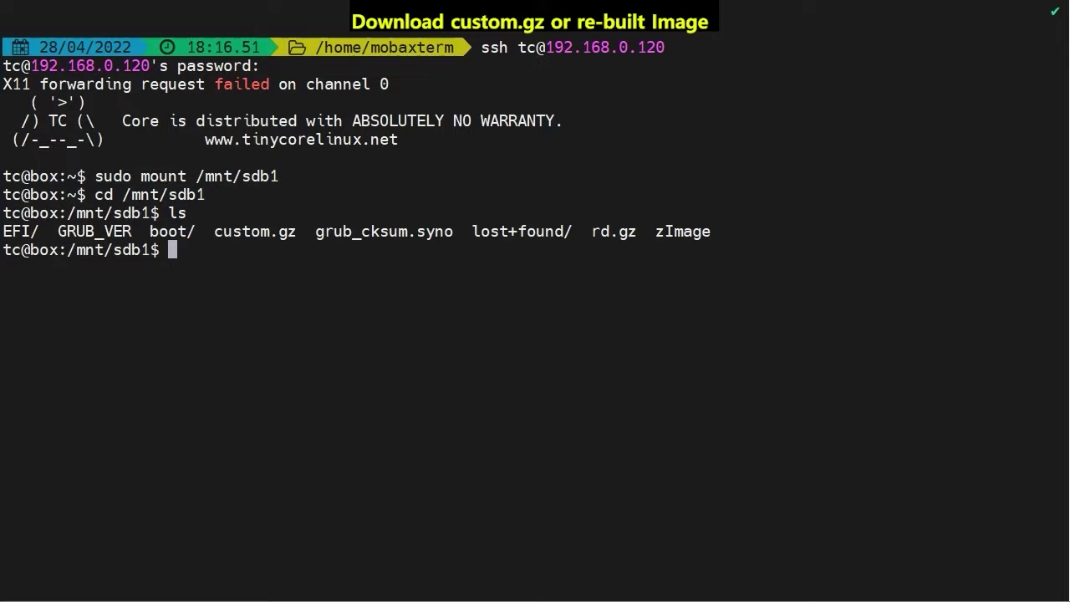
- Copy custom.gz from /mnt/sdb1 to /home/tc/
{"action": "type", "text": "cp cu"}
{"action": "key", "text": "Tab"}
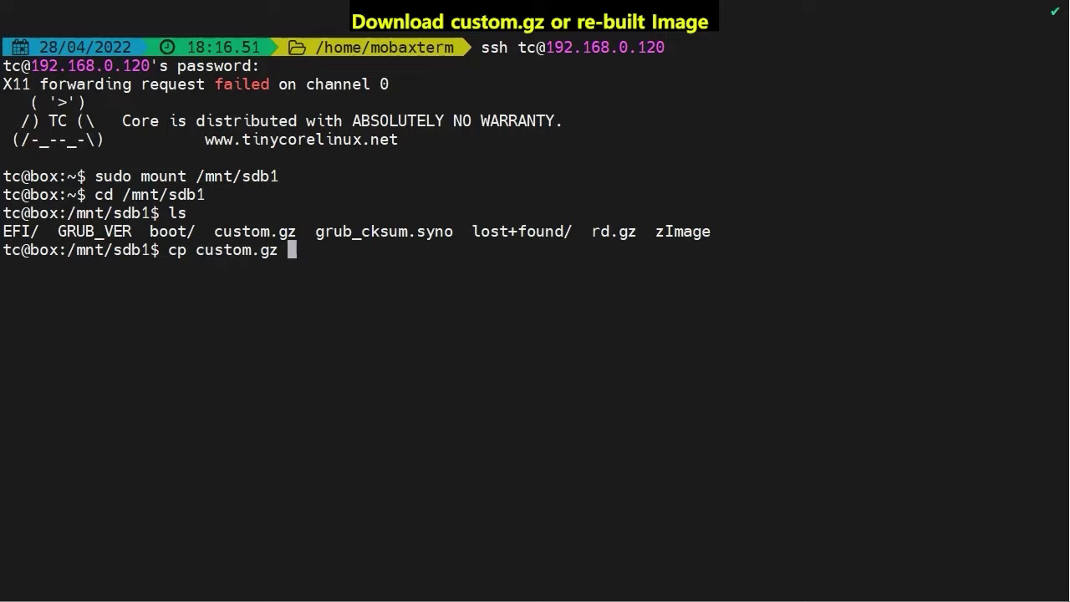
{"action": "type", "text": "/home/tc/"}
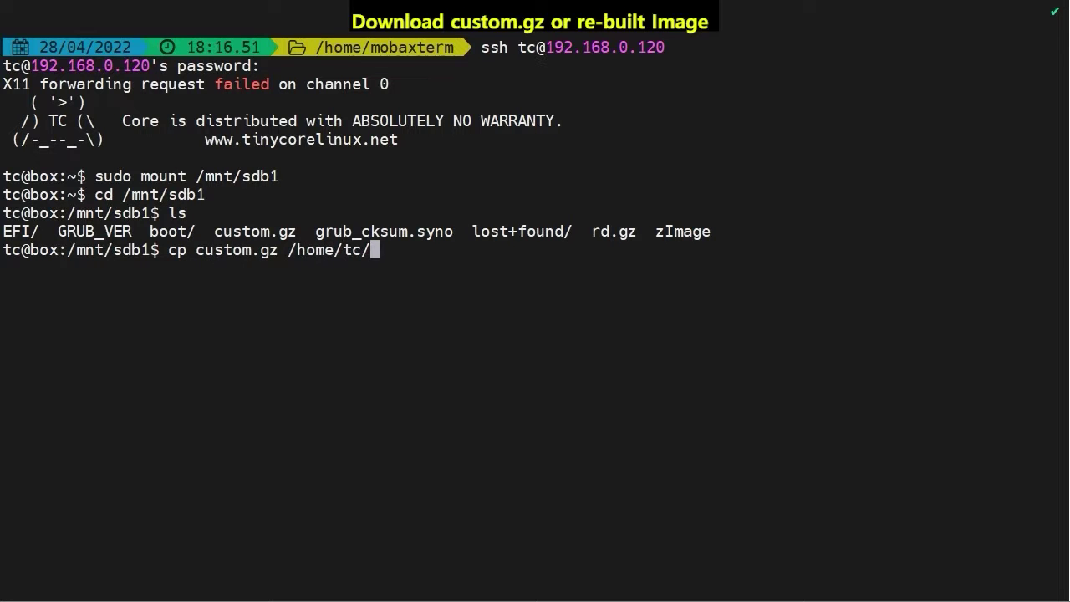
{"action": "key", "text": "Return"}
- Return to the home directory and list its files with ls -lrt on a cleared screen
{"action": "type", "text": "cd"}
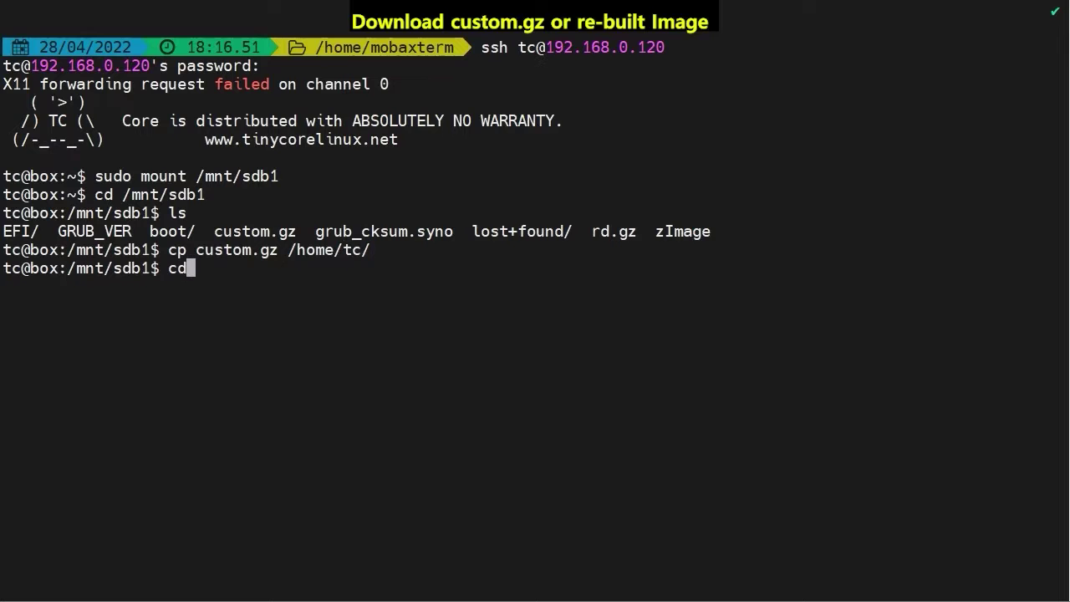
{"action": "key", "text": "Return"}
{"action": "key", "text": "ctrl+l"}
{"action": "type", "text": "ls -lrt"}
{"action": "key", "text": "Return"}
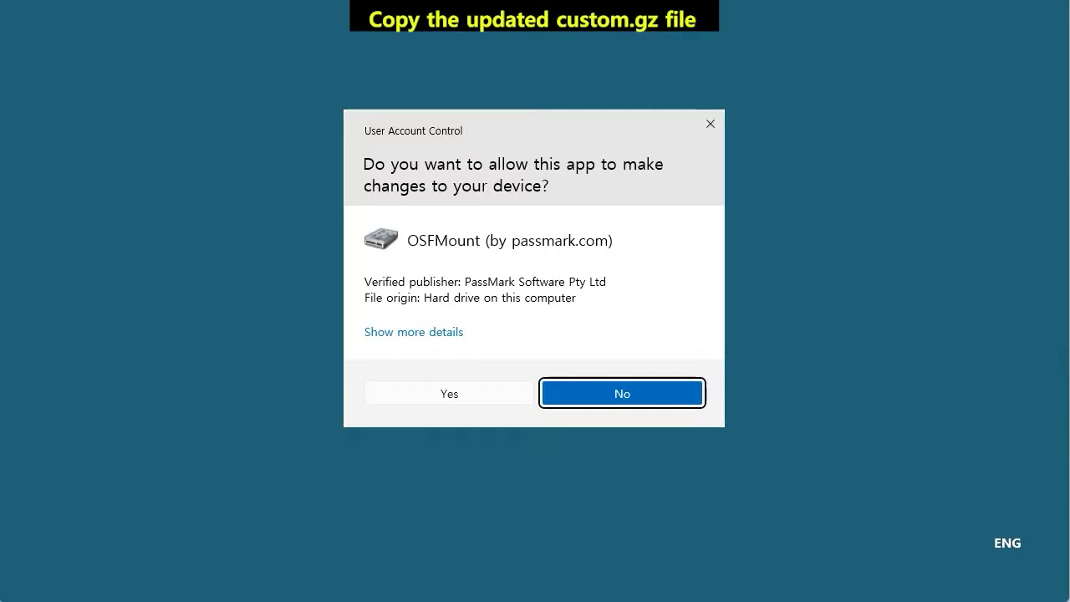
- Allow OSFMount to run and mount partition 0 (48.00 MB) of DS3615xs_v7.1.0-42661.img from the E on FOXBI-DESKTOP share as a virtual disk
{"action": "left_click", "coordinate": [449, 392]}
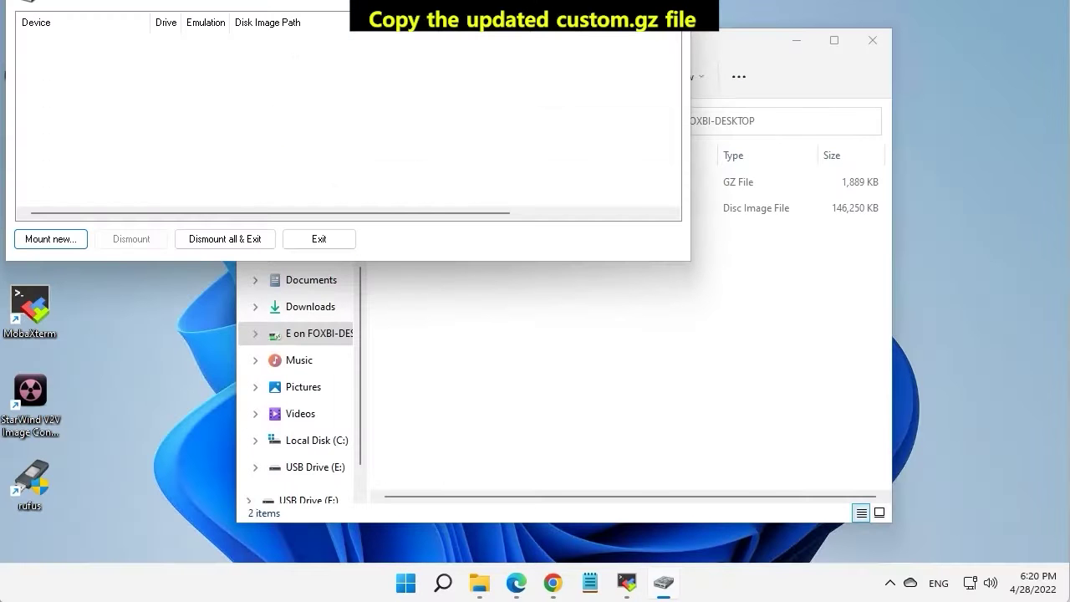
{"action": "left_click", "coordinate": [50, 239]}
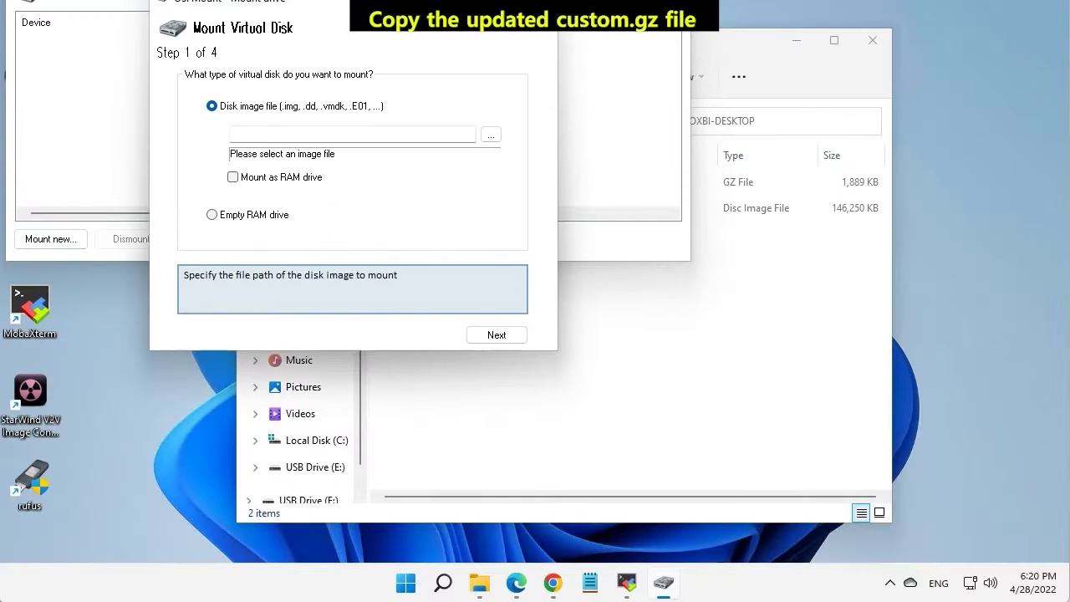
{"action": "left_click", "coordinate": [490, 134]}
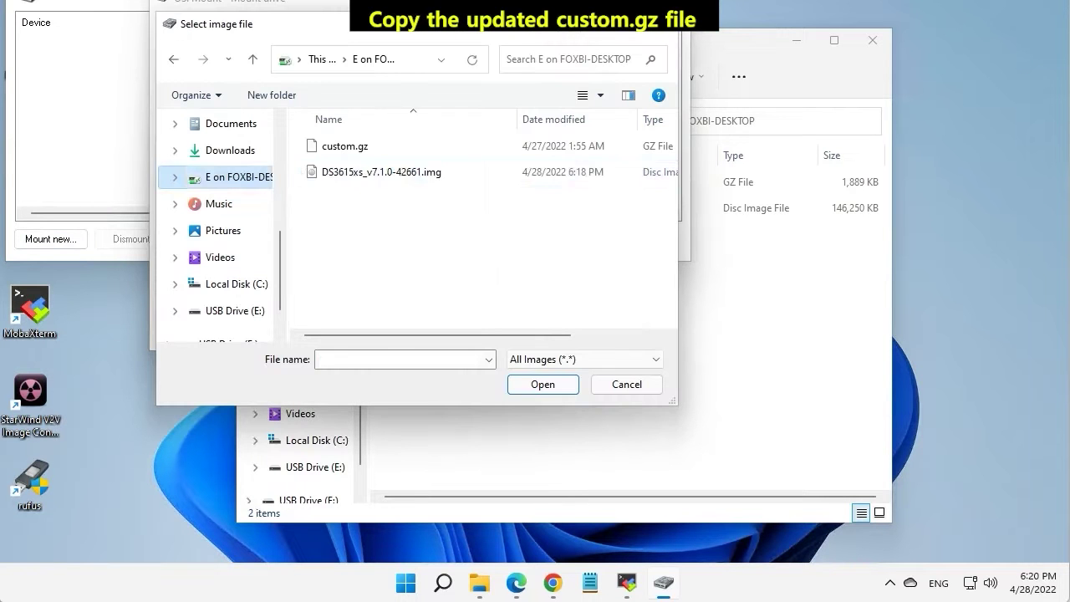
{"action": "left_click", "coordinate": [381, 172]}
{"action": "double_click", "coordinate": [381, 172]}
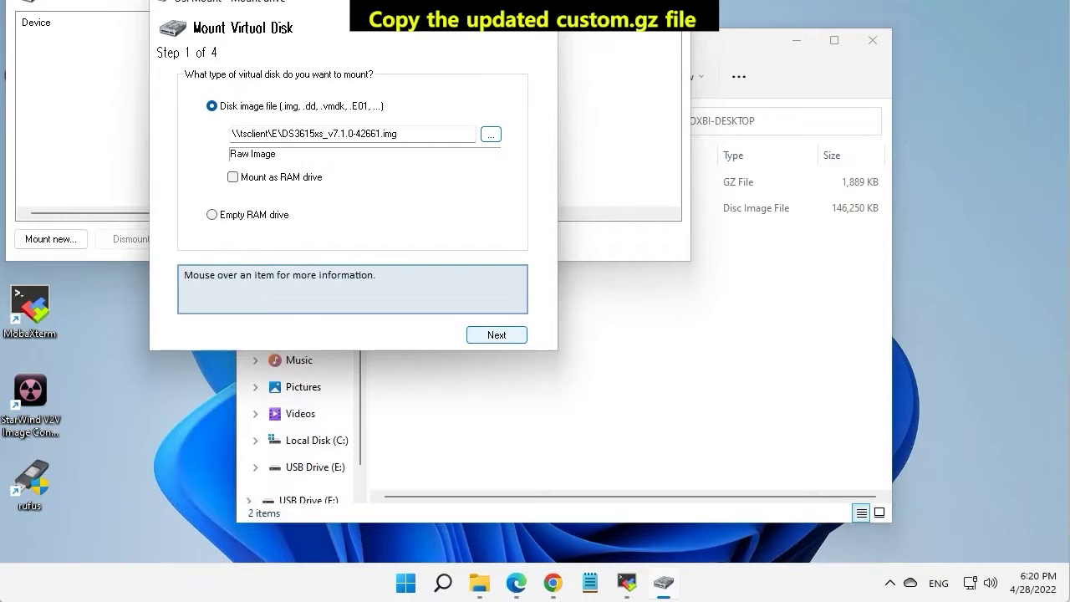
{"action": "left_click", "coordinate": [497, 334]}
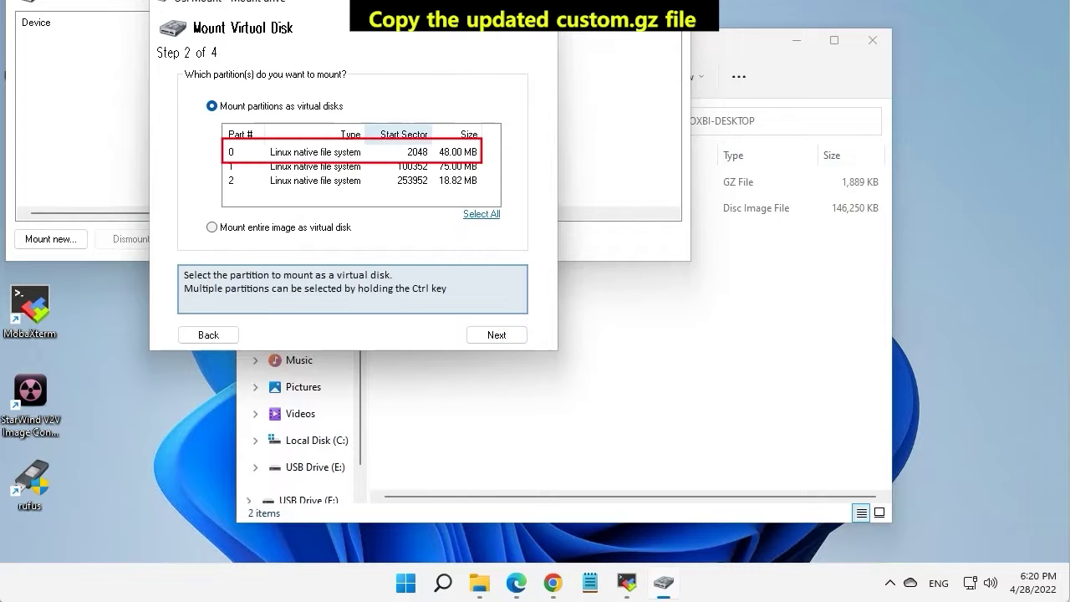
{"action": "left_click", "coordinate": [399, 152]}
{"action": "left_click", "coordinate": [496, 334]}
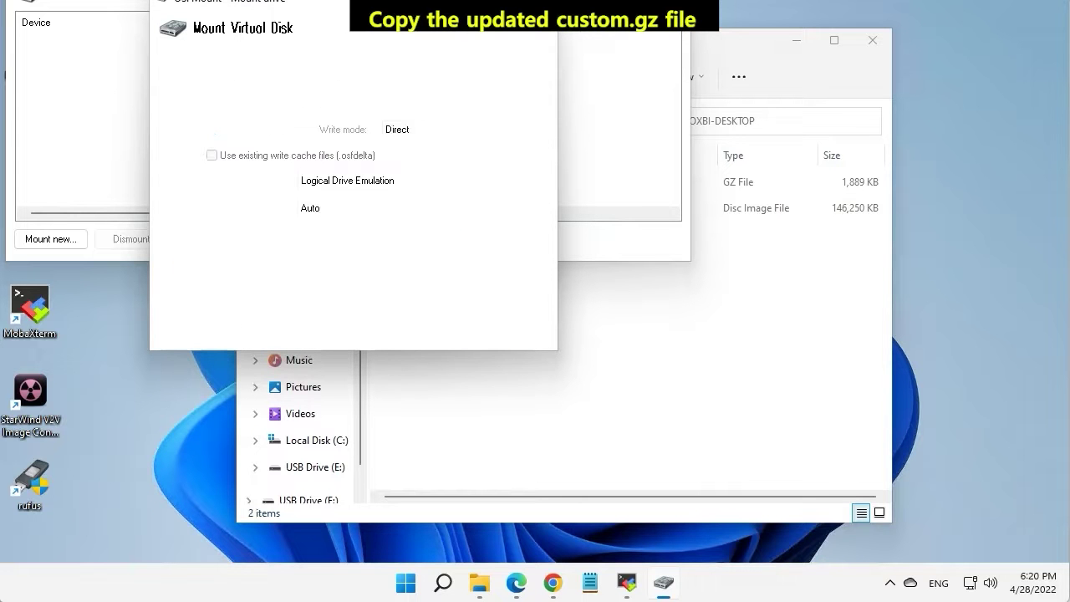
{"action": "key", "text": "Return"}
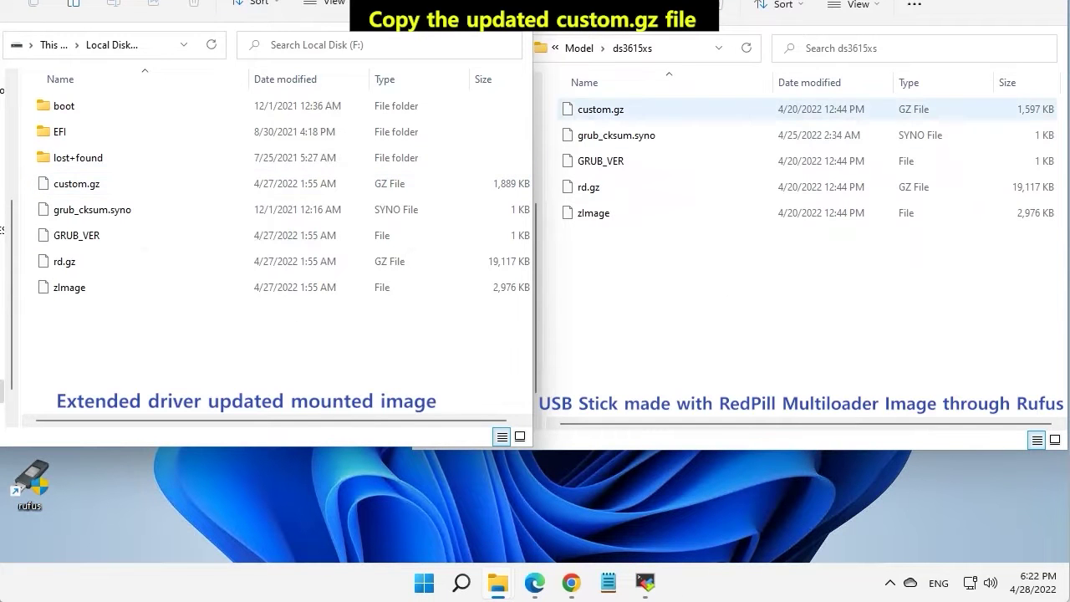
- Copy custom.gz from the mounted Local Disk (F:) into the Model\ds3615xs folder on USB Drive (E:), replacing the existing file
{"action": "left_click", "coordinate": [76, 183]}
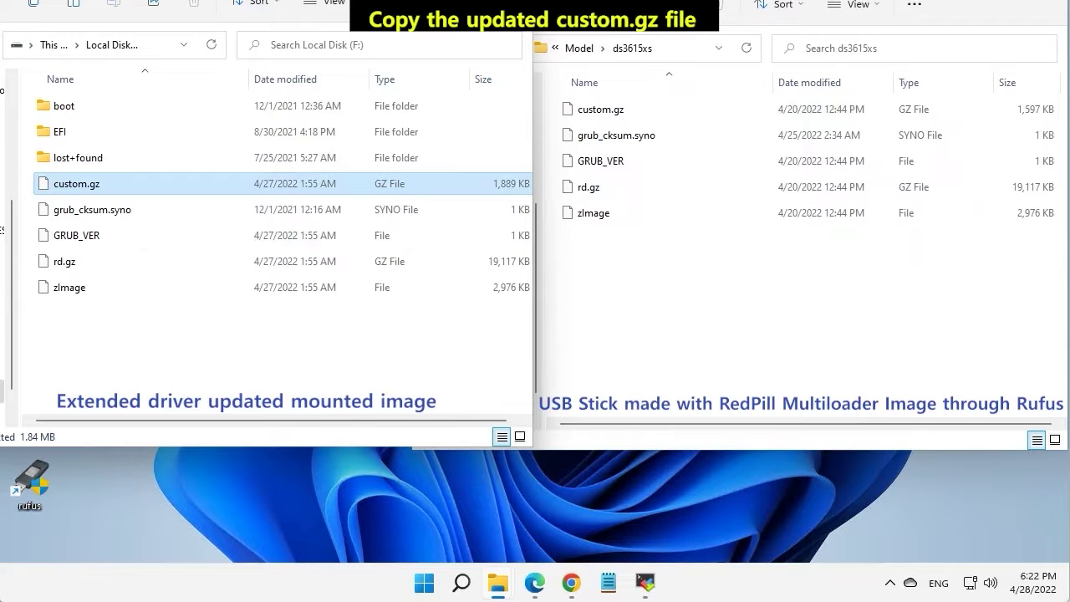
{"action": "right_click", "coordinate": [84, 186]}
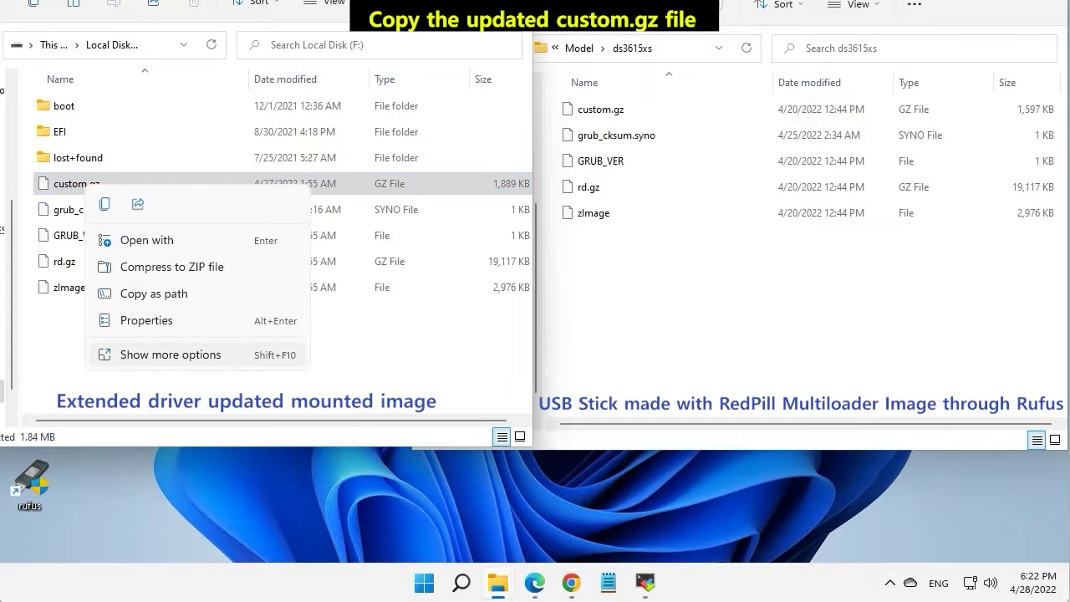
{"action": "left_click", "coordinate": [167, 355]}
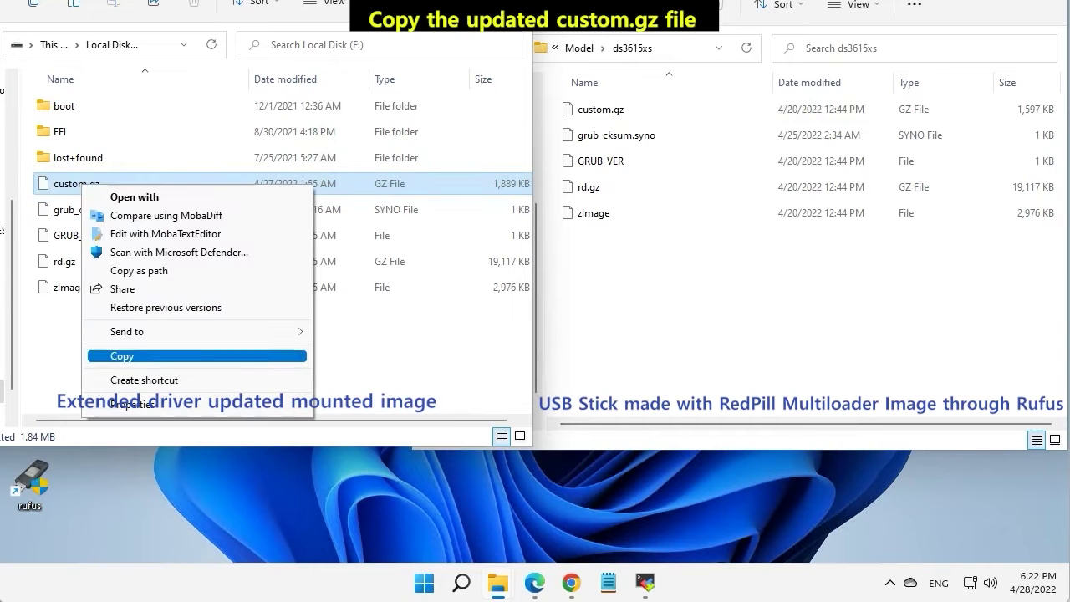
{"action": "left_click", "coordinate": [167, 355]}
{"action": "left_click", "coordinate": [566, 251]}
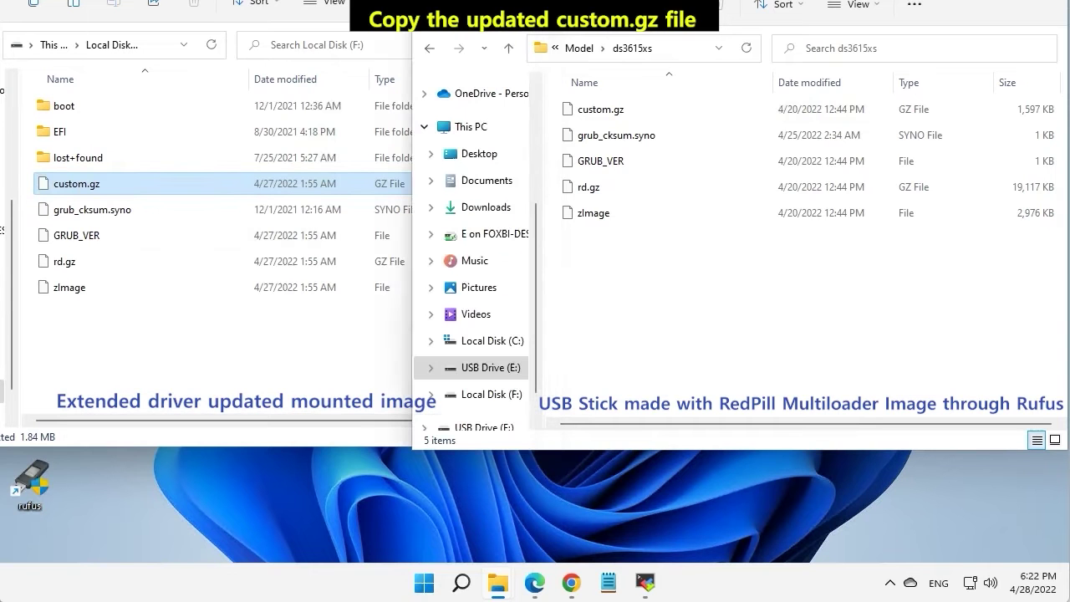
{"action": "right_click", "coordinate": [701, 356]}
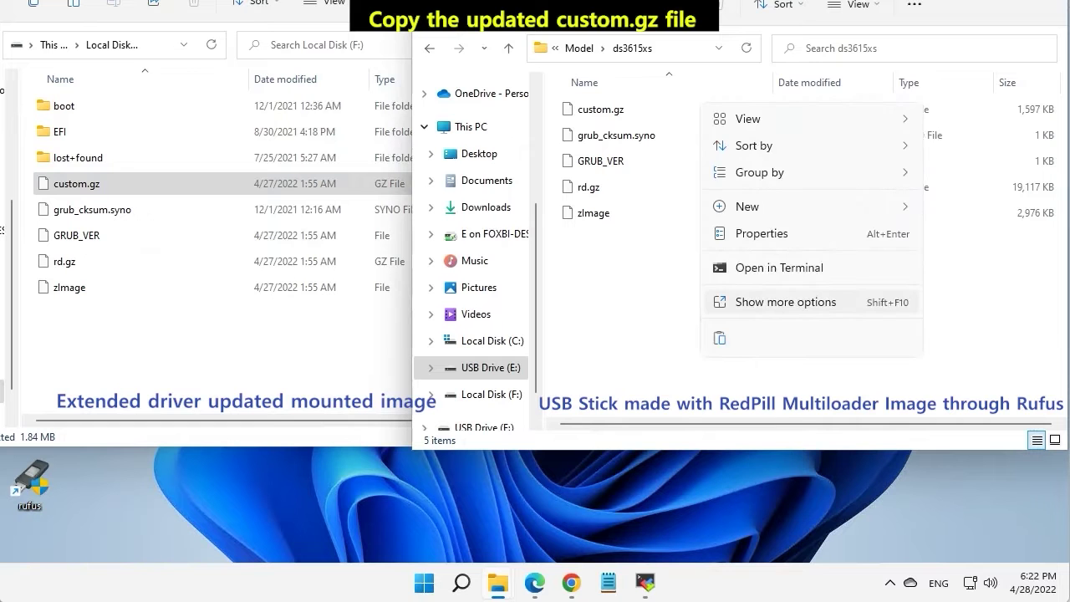
{"action": "left_click", "coordinate": [785, 302]}
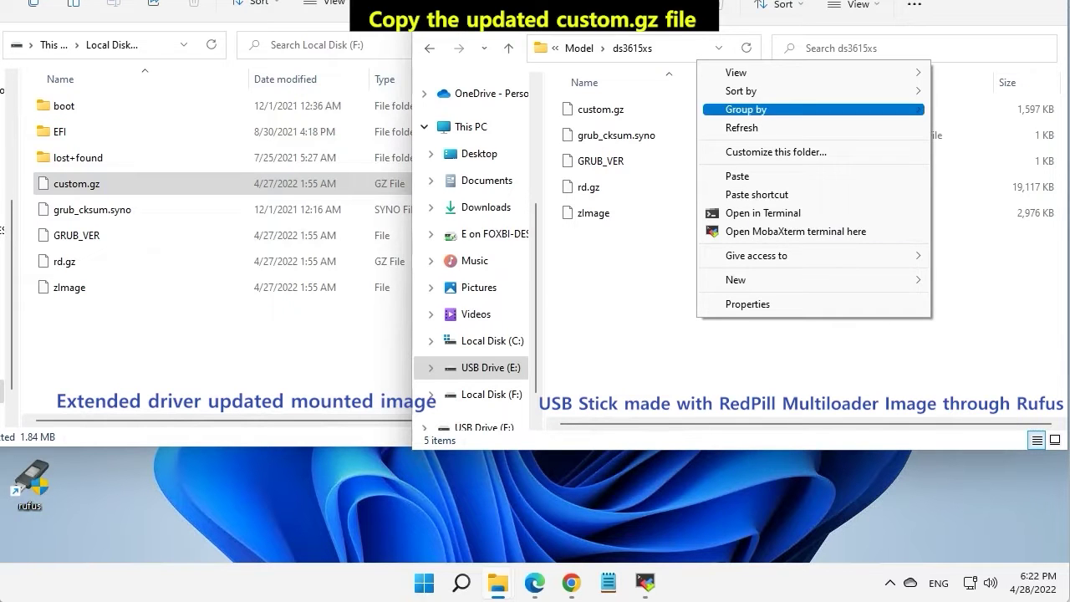
{"action": "key", "text": "Down"}
{"action": "key", "text": "Down"}
{"action": "key", "text": "Down"}
{"action": "key", "text": "Return"}
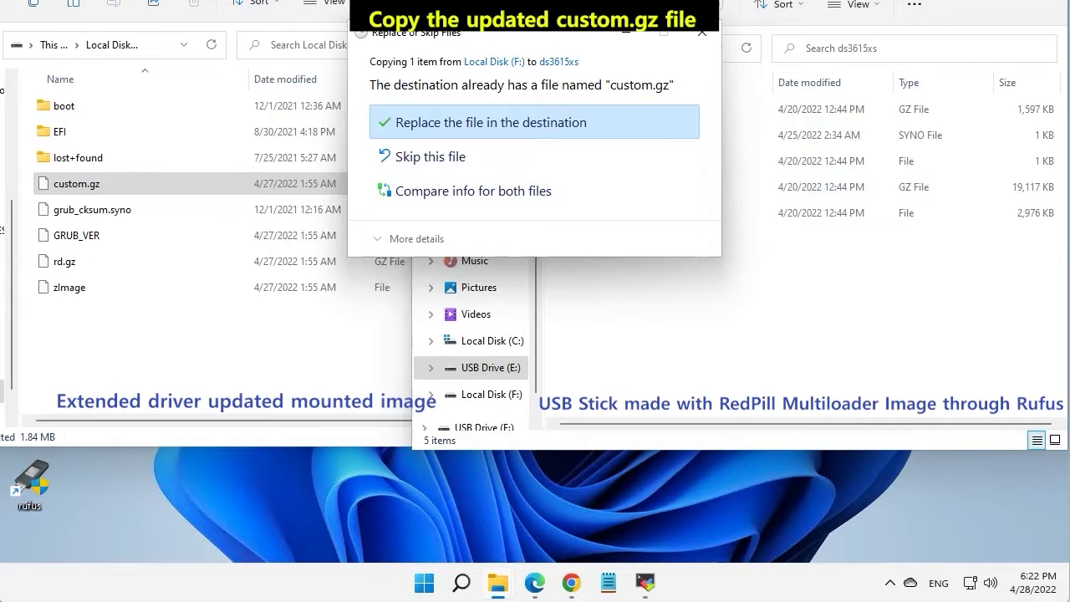
{"action": "key", "text": "Return"}
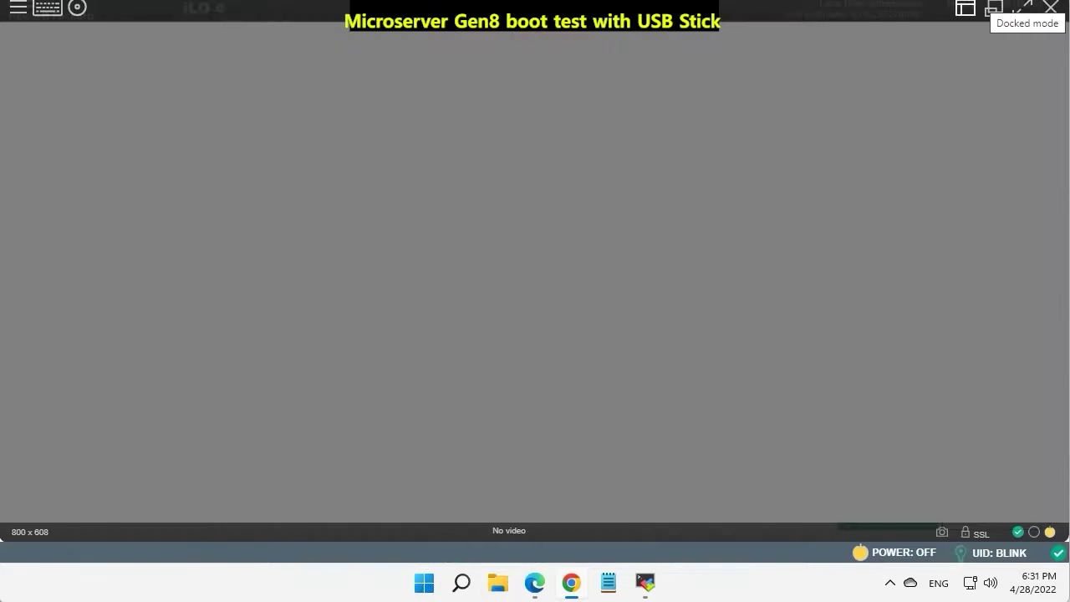
- Power on the server from the iLO remote console and choose option 3 in its boot menu to start the USB stick
{"action": "left_click", "coordinate": [17, 8]}
{"action": "left_click", "coordinate": [226, 43]}
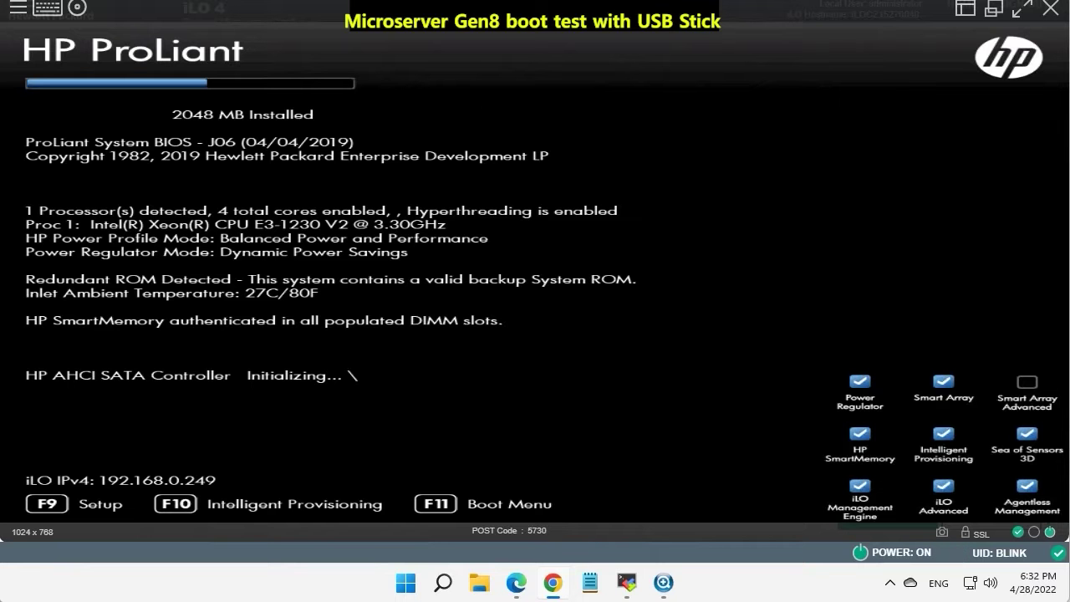
{"action": "key", "text": "F11"}
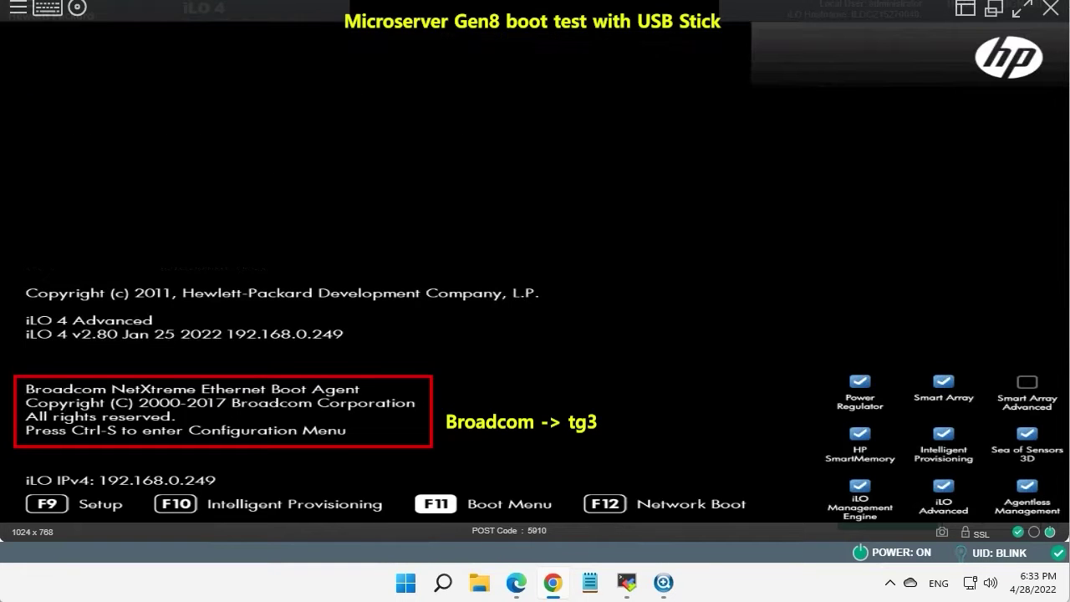
{"action": "key", "text": "3"}
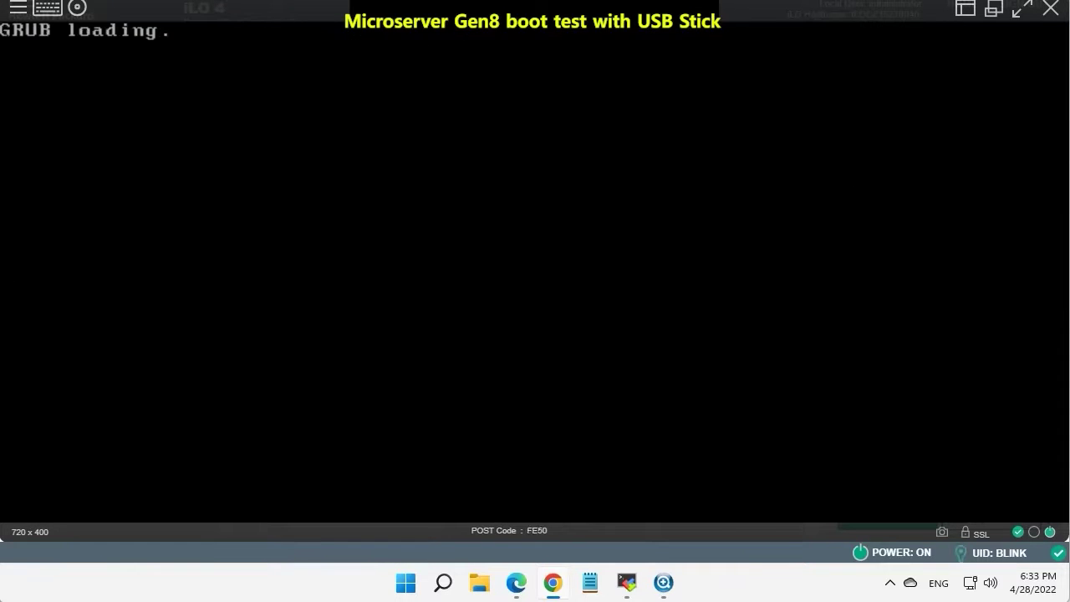
- Open the USB Redpill Bootloader submenu from the GRUB boot list
{"action": "key", "text": "Down"}
{"action": "key", "text": "Down"}
{"action": "key", "text": "Down"}
{"action": "key", "text": "Down"}
{"action": "key", "text": "Down"}
{"action": "key", "text": "Down"}
{"action": "key", "text": "Down"}
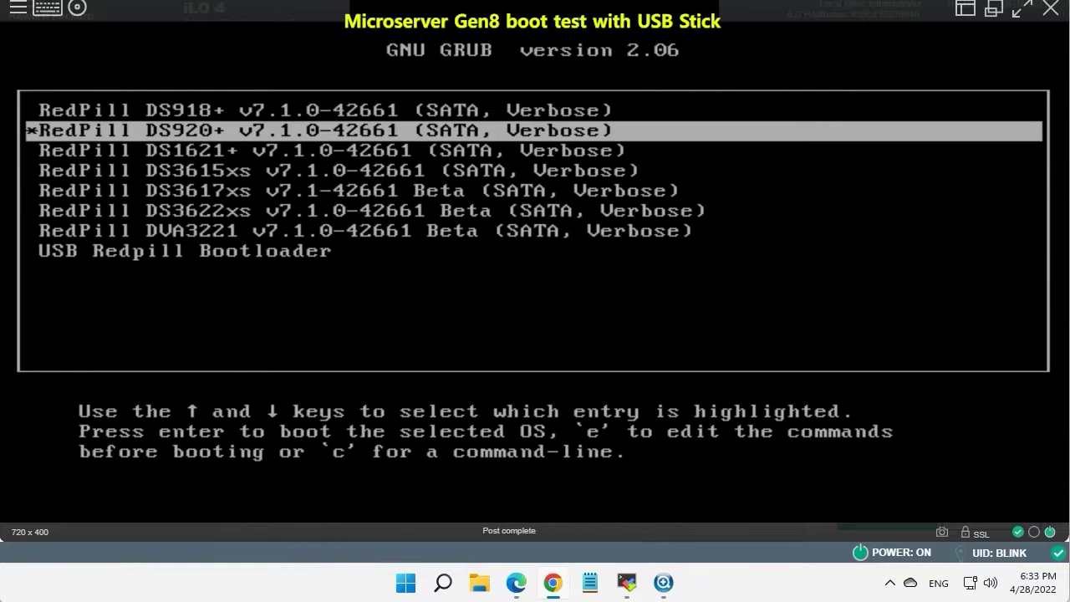
{"action": "key", "text": "Return"}
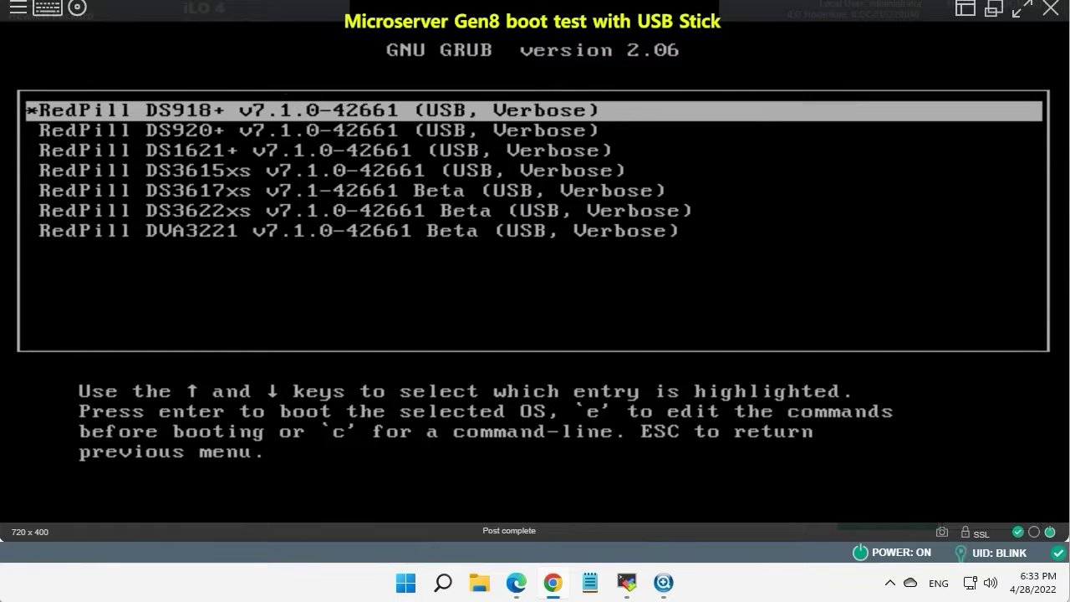
- Review the boot commands of the RedPill DS3615xs v7.1.0-42661 (USB, Verbose) entry without editing them, and boot that entry
{"action": "key", "text": "Down"}
{"action": "key", "text": "Down"}
{"action": "key", "text": "Down"}
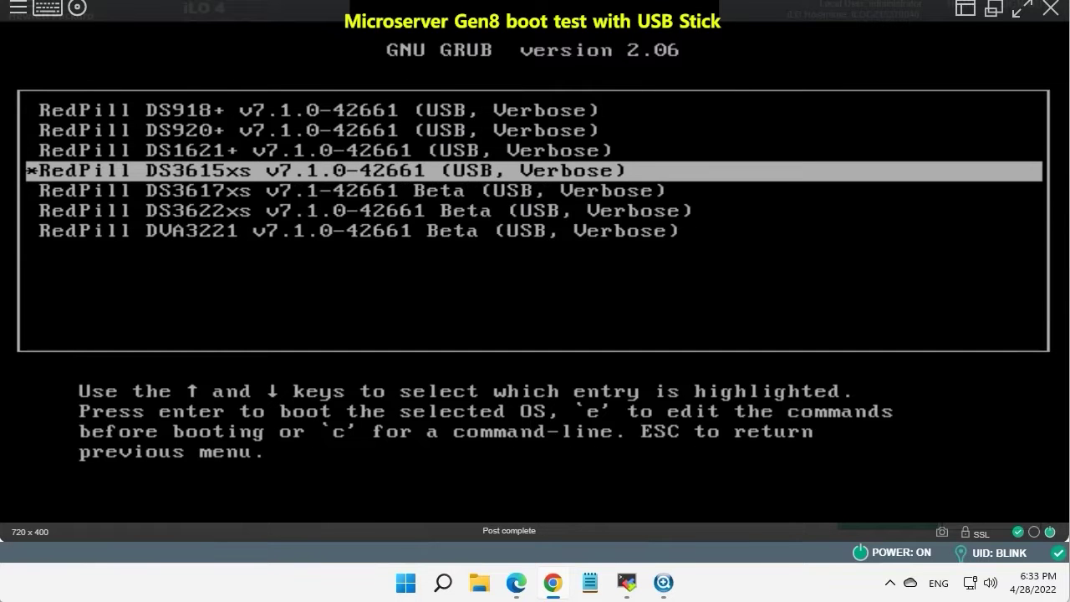
{"action": "key", "text": "e"}
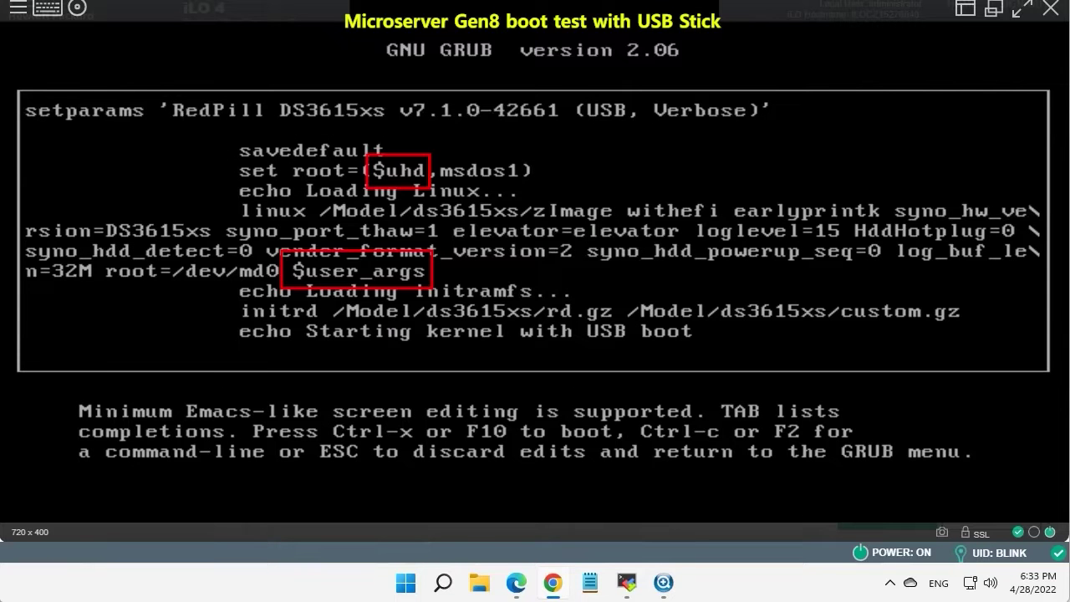
{"action": "key", "text": "Escape"}
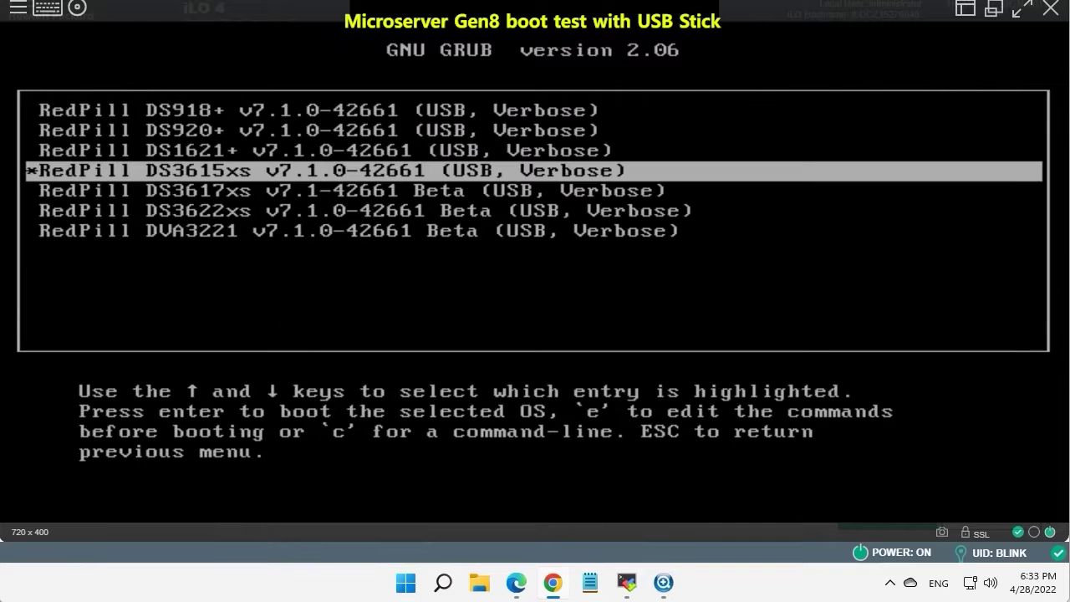
{"action": "key", "text": "Return"}
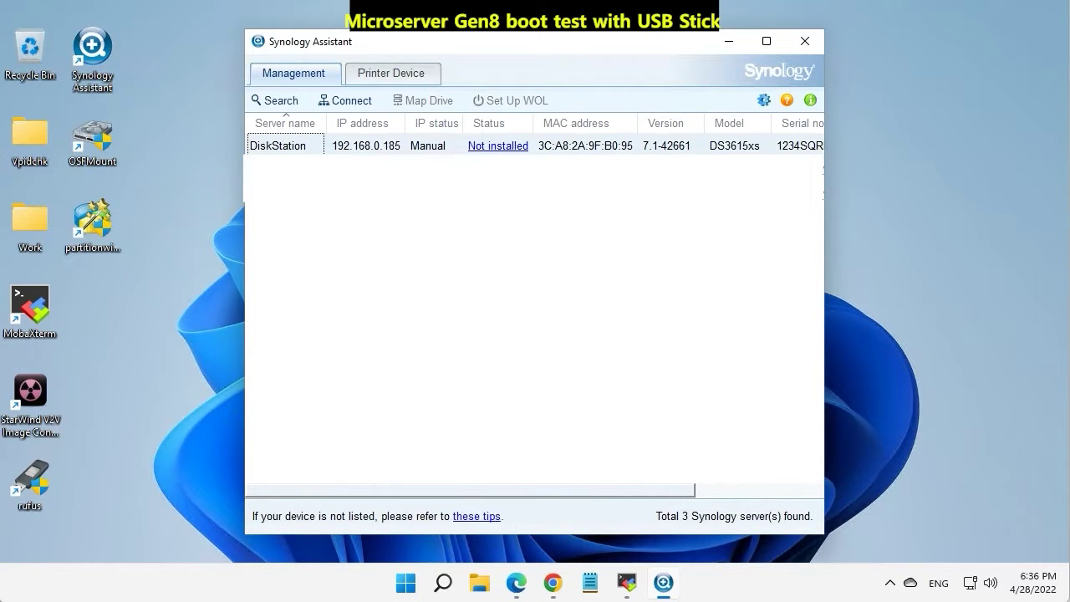
- In Synology Assistant, connect to the DS3615xs DiskStation that is not installed and accept the End User License Agreement
{"action": "right_click", "coordinate": [323, 145]}
{"action": "left_click", "coordinate": [370, 135]}
{"action": "left_click", "coordinate": [240, 421]}
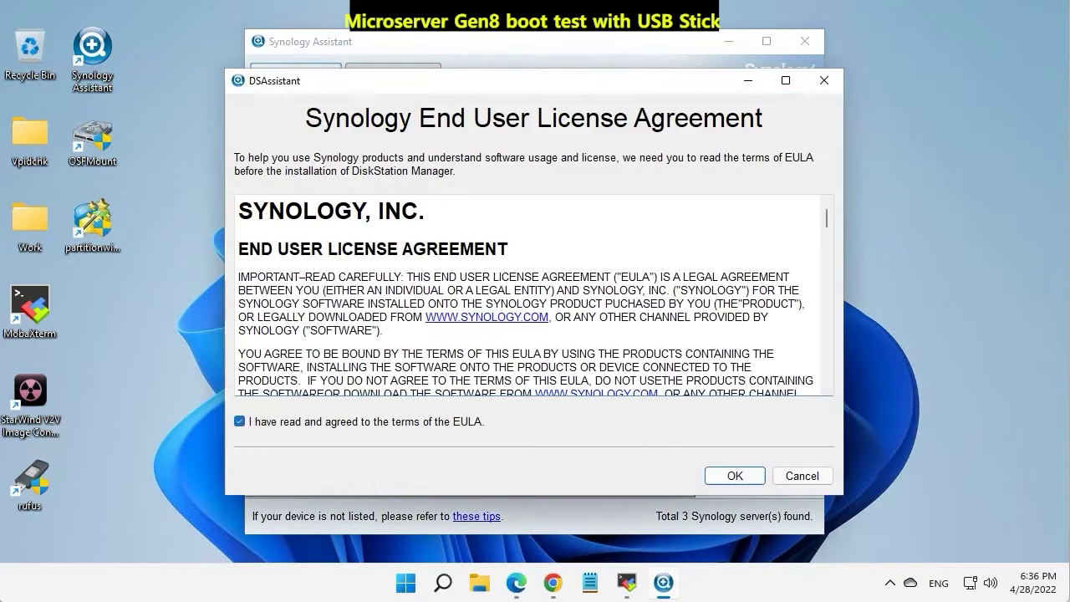
{"action": "left_click", "coordinate": [733, 475]}
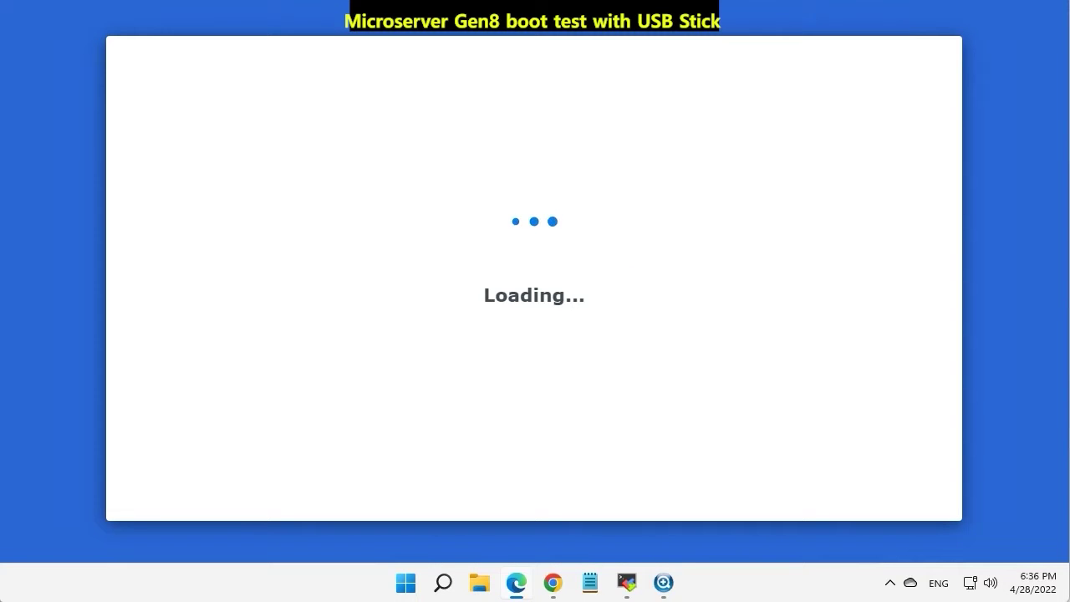